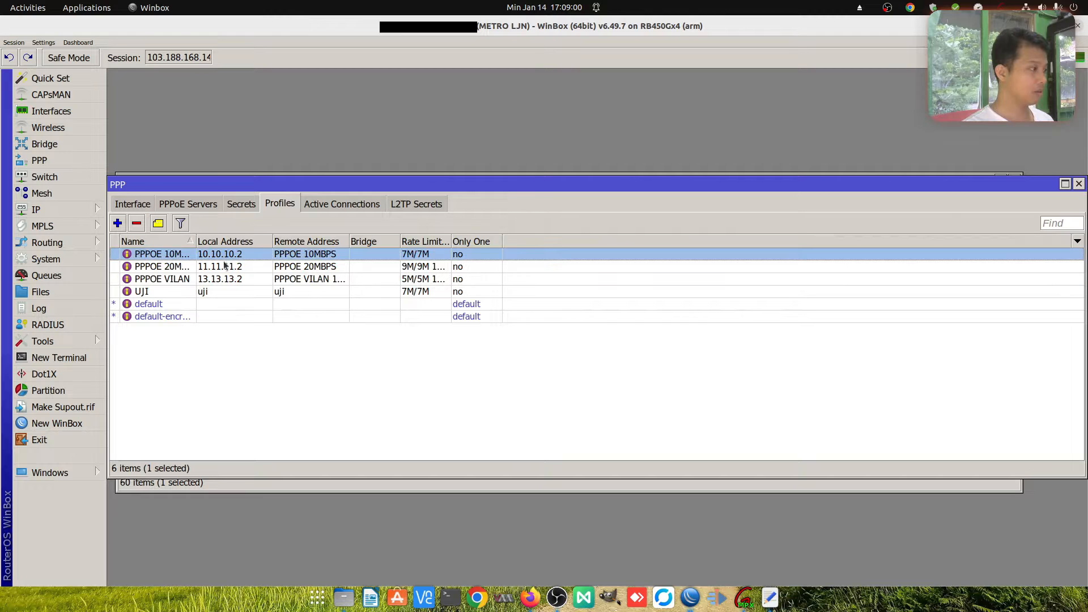
Widen the Name column of the PPP profiles list and open the IP pool list
left_click(229, 279)
left_click_drag(196, 243, 229, 244)
left_click_drag(229, 243, 222, 243)
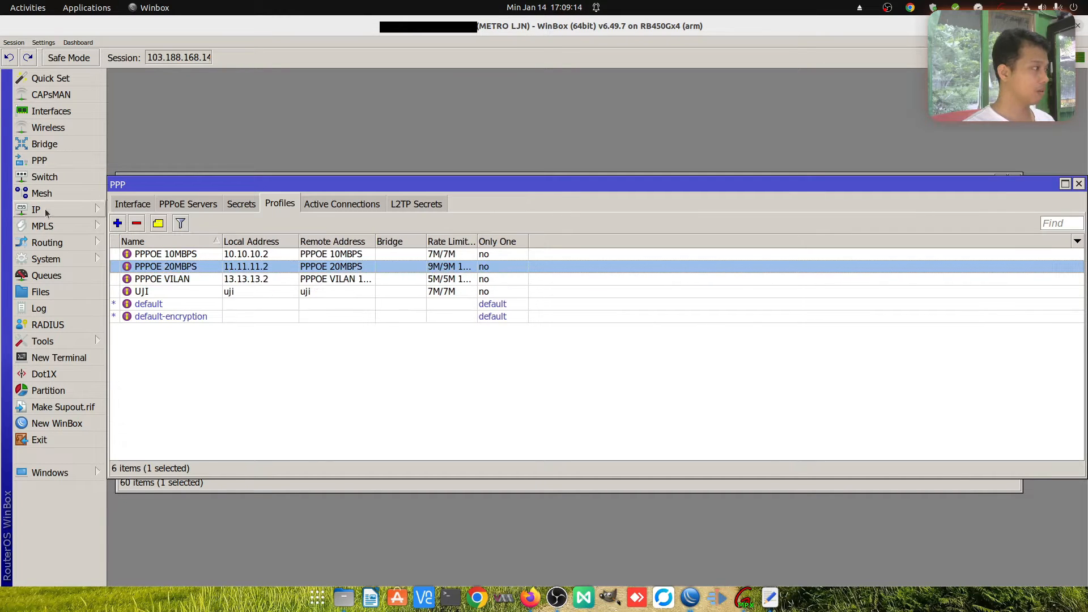
left_click(45, 211)
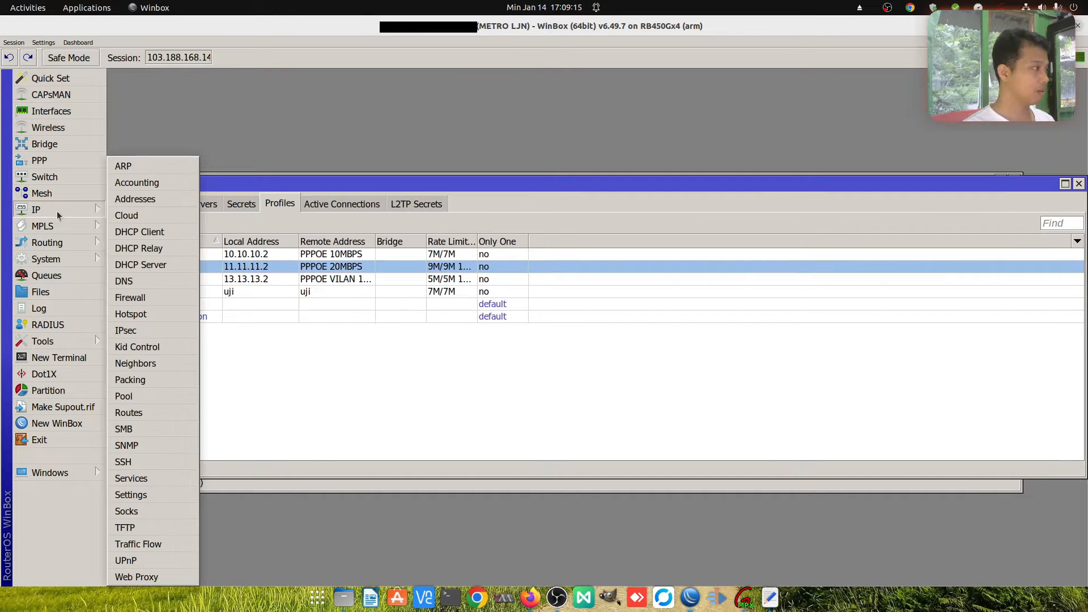
left_click(136, 397)
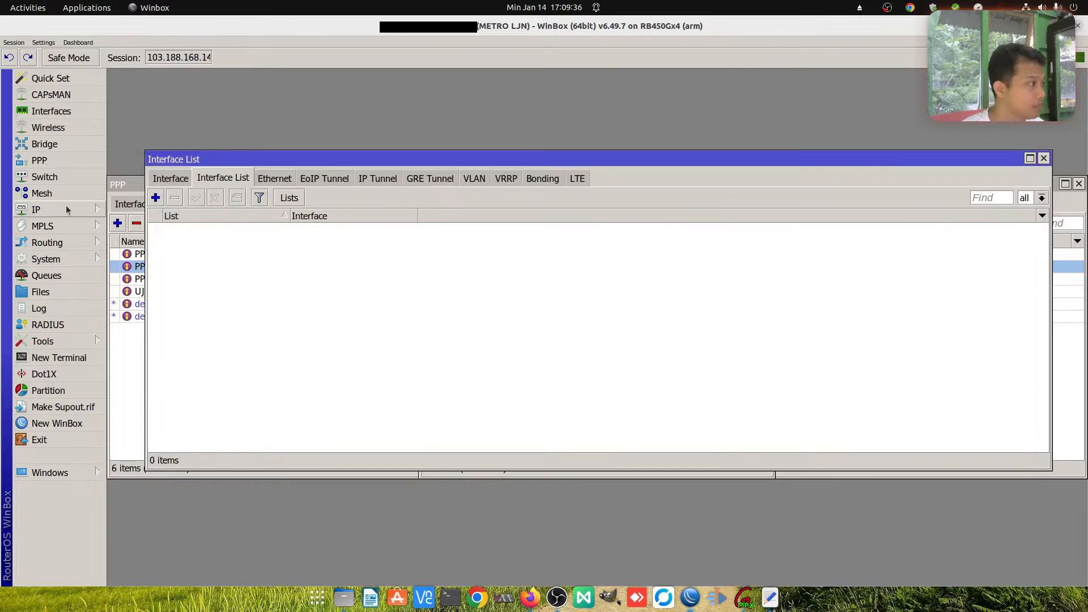
left_click(68, 207)
left_click(160, 198)
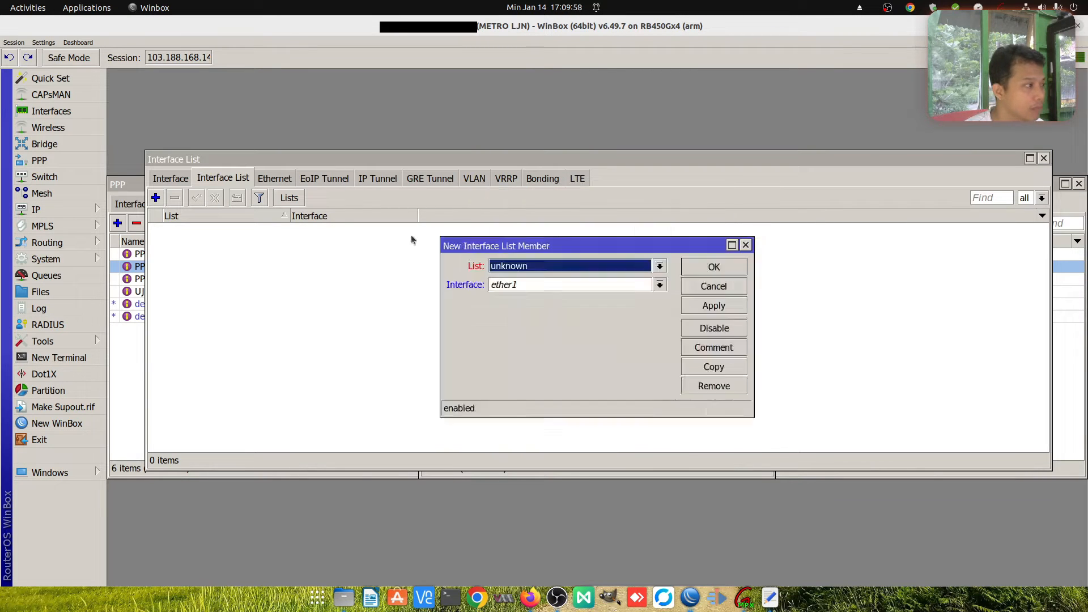
key("Escape")
Open the interface list definitions and create an interface list named INTERNET
left_click(289, 198)
left_click(530, 217)
type("INTERNET")
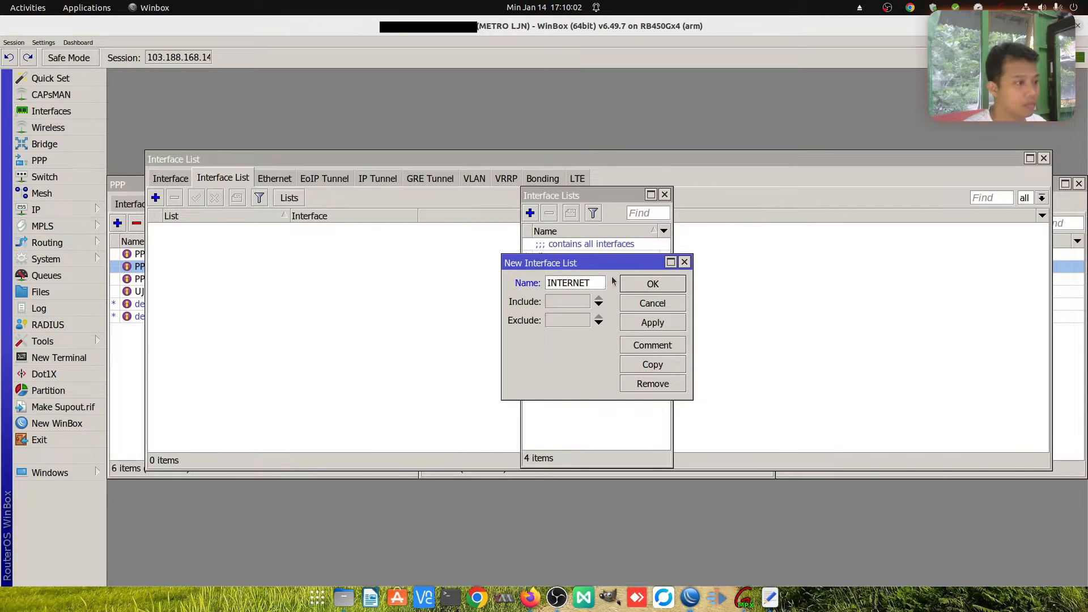
key("Return")
Create an interface list named LOKAL with Include set to all and an exclude list chosen, and close the list definitions
left_click(531, 212)
type("LOKAL")
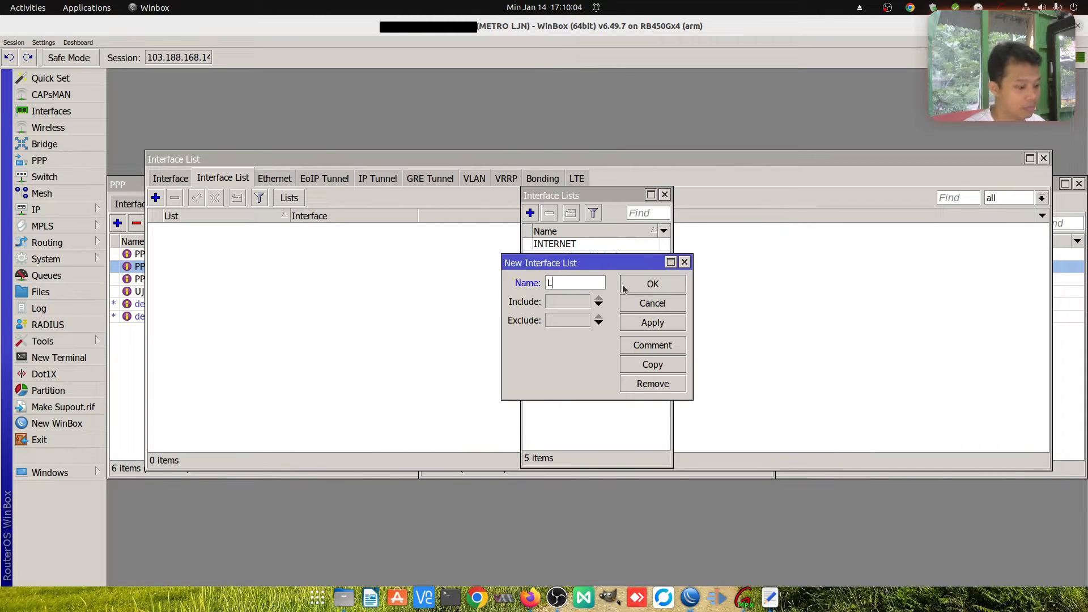
left_click(586, 303)
left_click(576, 319)
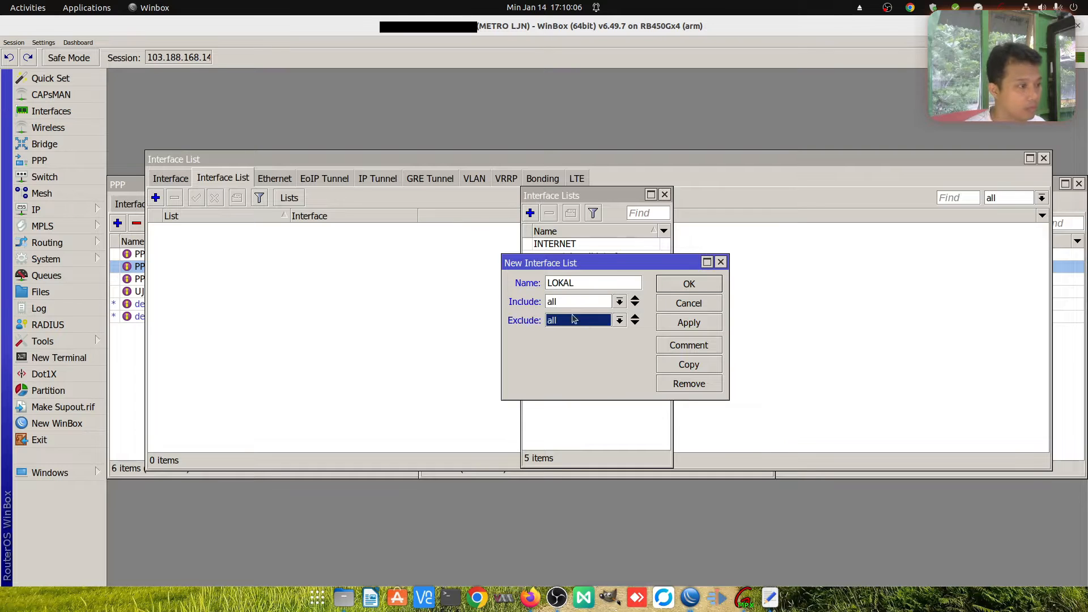
left_click(587, 320)
left_click(588, 333)
left_click(678, 292)
left_click(378, 247)
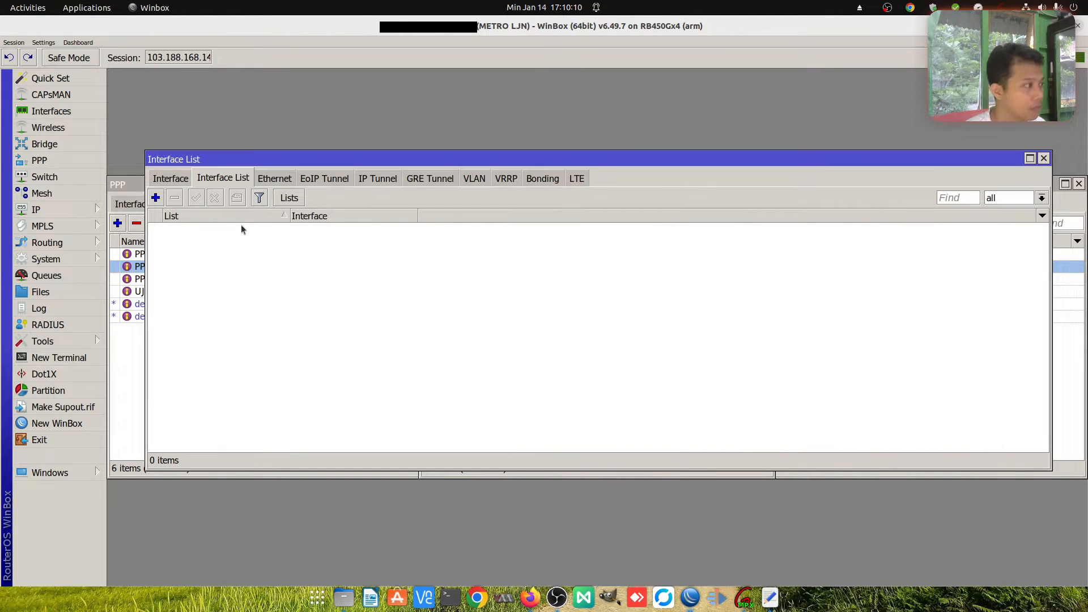
Add the interface ether2 ISP LJN as a member of the INTERNET list
left_click(156, 197)
left_click(571, 284)
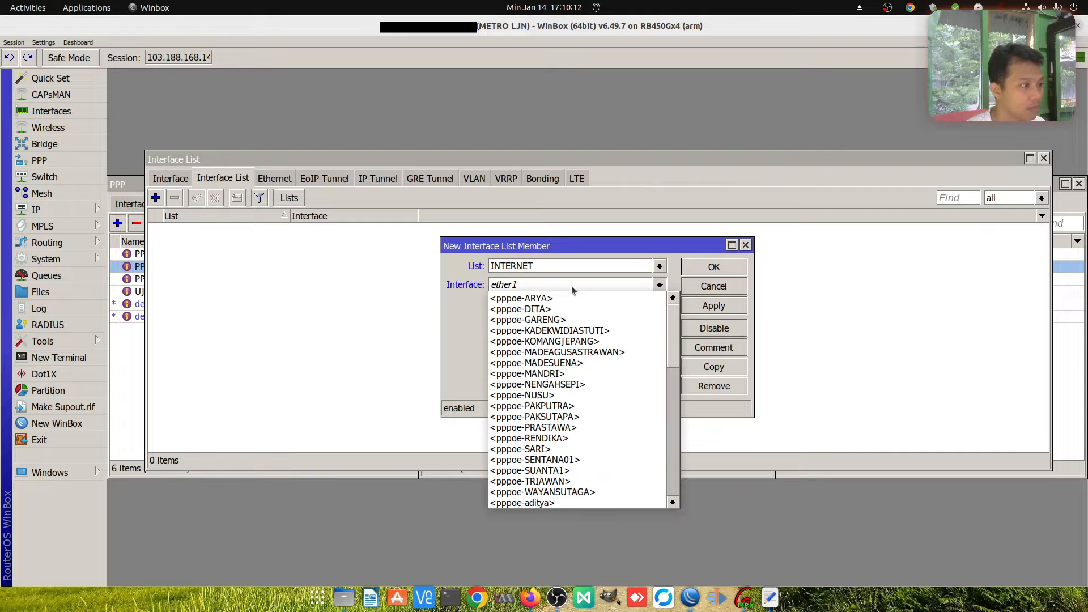
left_click(671, 436)
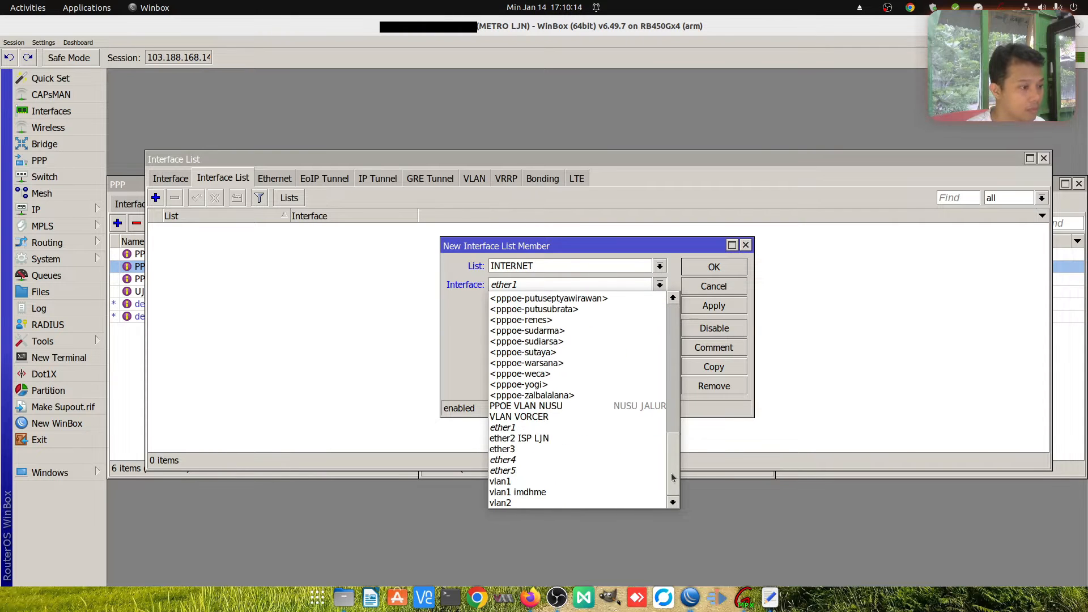
left_click(575, 440)
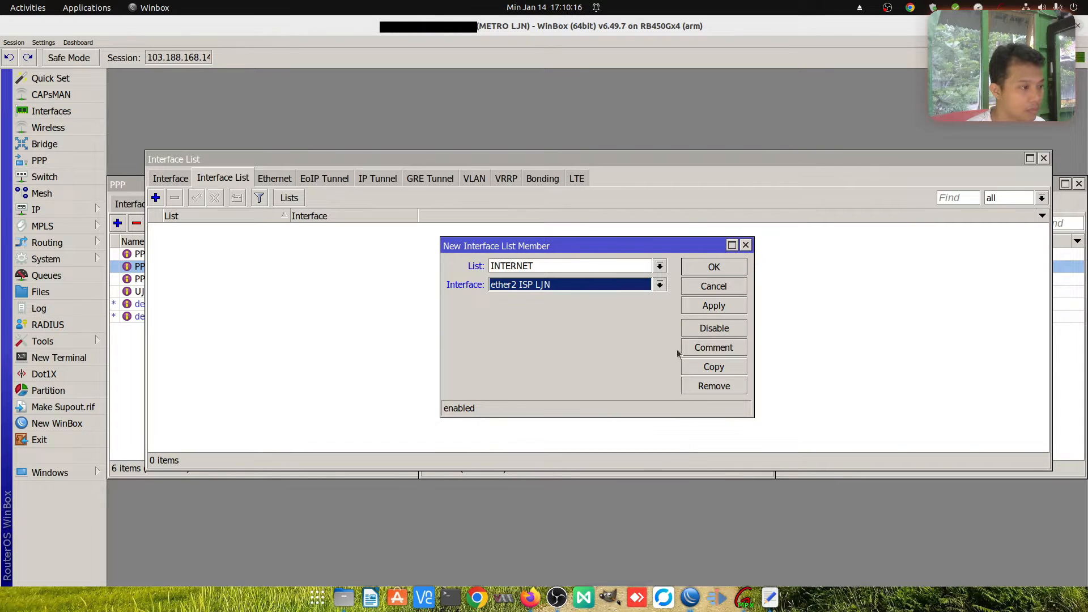
left_click(703, 267)
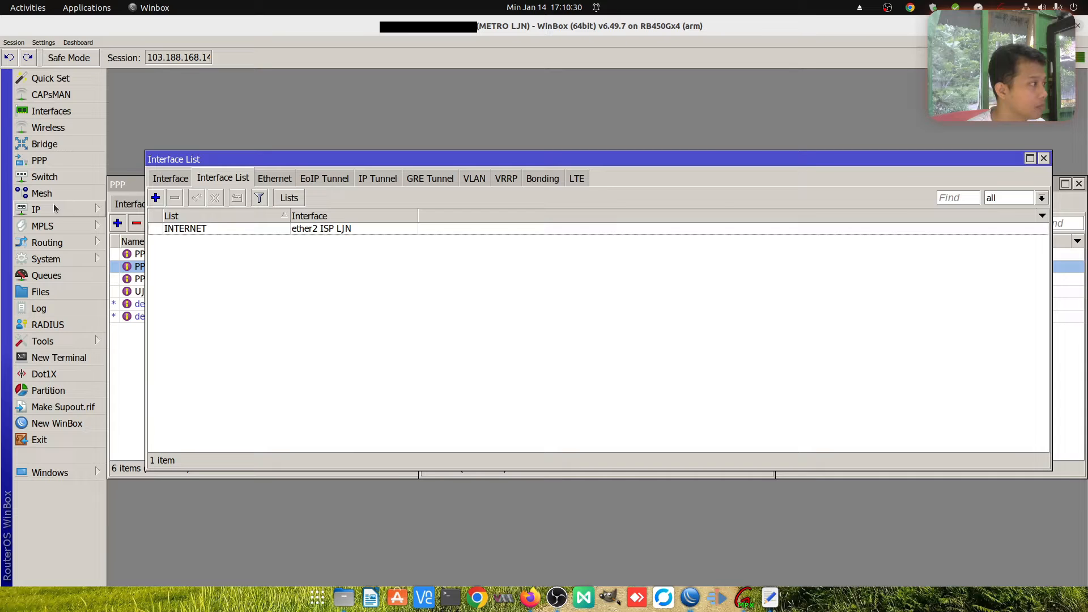
Open the firewall, look through the NAT rules and filter rules, and switch to the Raw rules
left_click(53, 210)
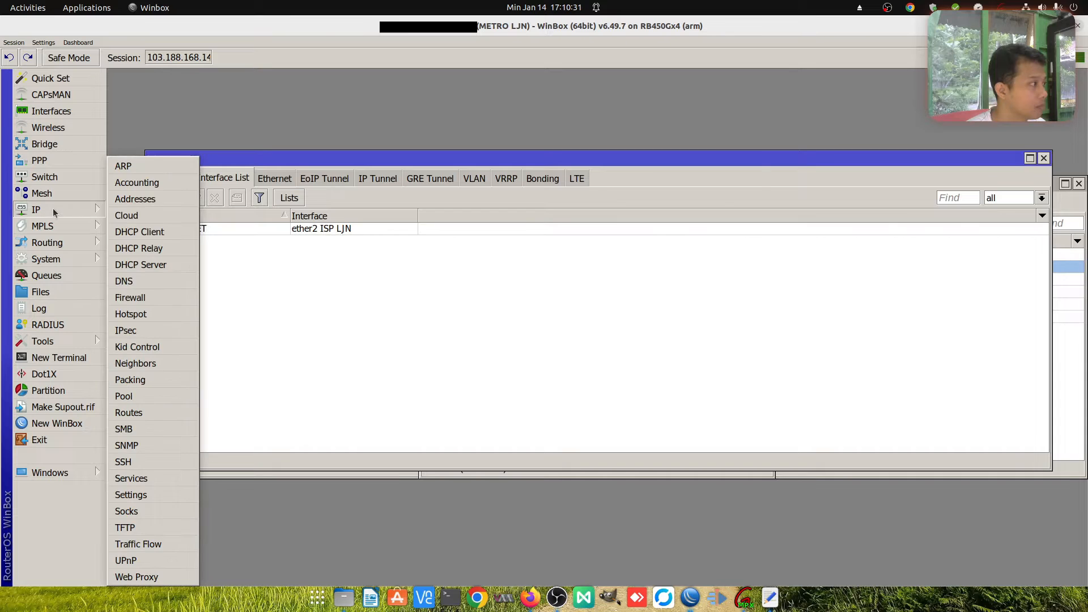
left_click(152, 298)
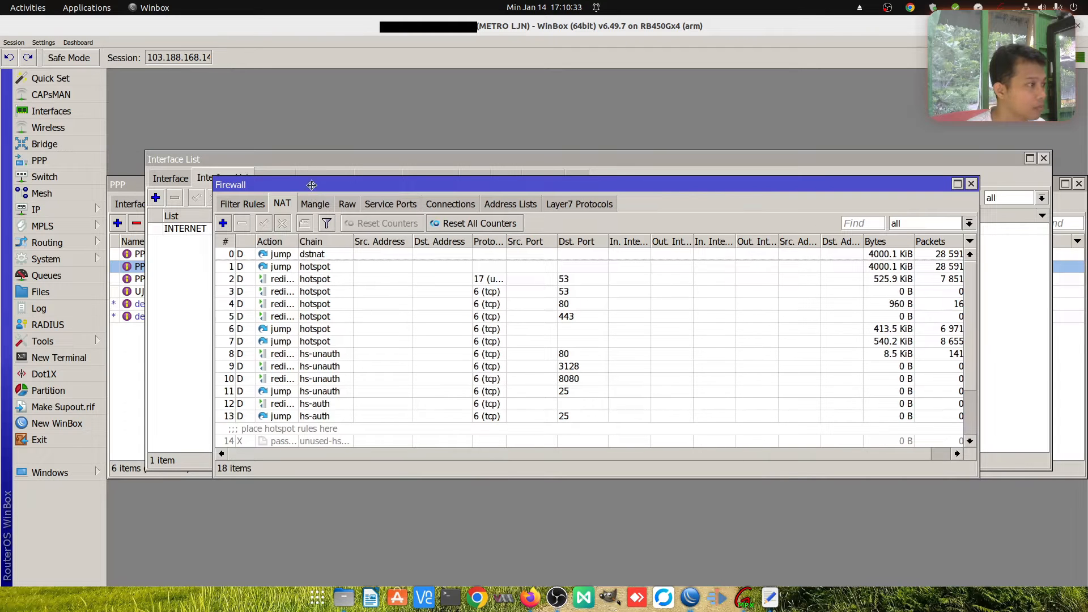
left_click_drag(391, 439, 391, 522)
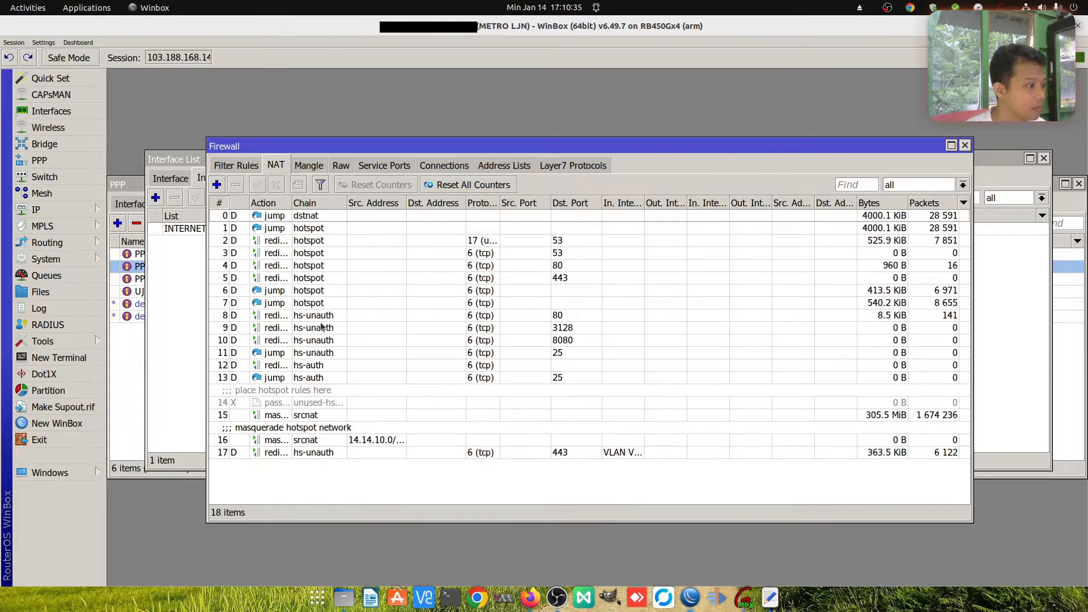
left_click(240, 171)
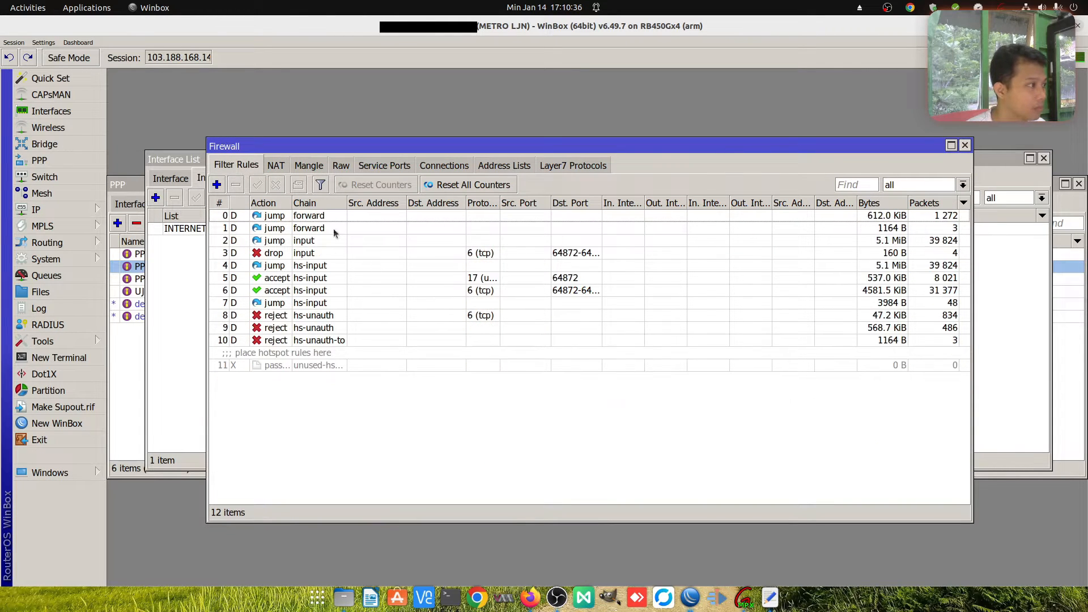
left_click(340, 165)
left_click_drag(483, 145, 495, 104)
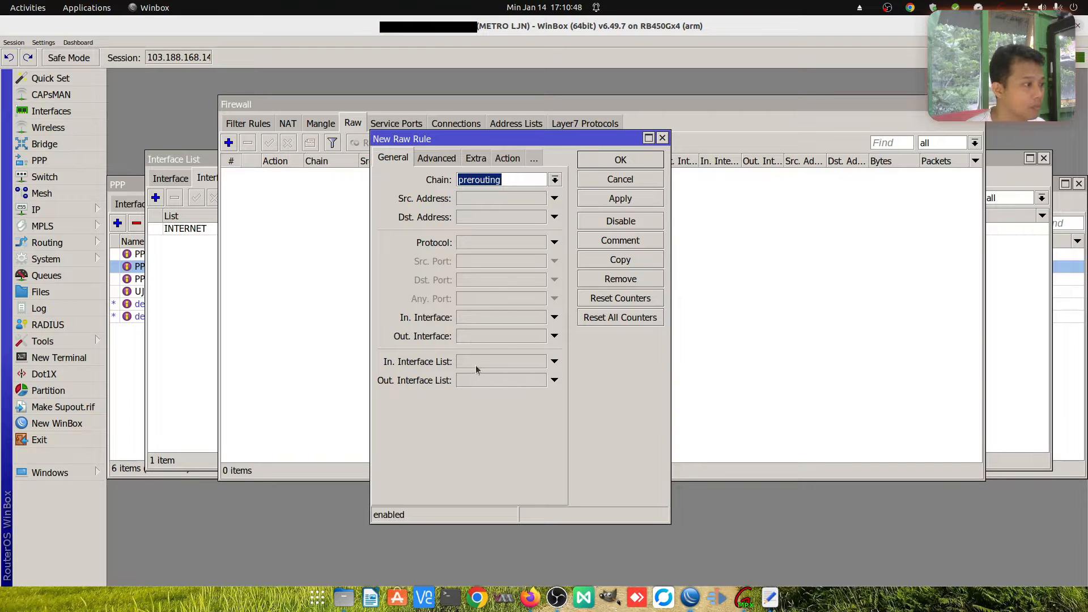
Define a new prerouting raw rule with incoming interface list INTERNET, protocol tcp and destination ports 1080,53,5353
left_click(475, 366)
left_click(515, 364)
left_click(511, 374)
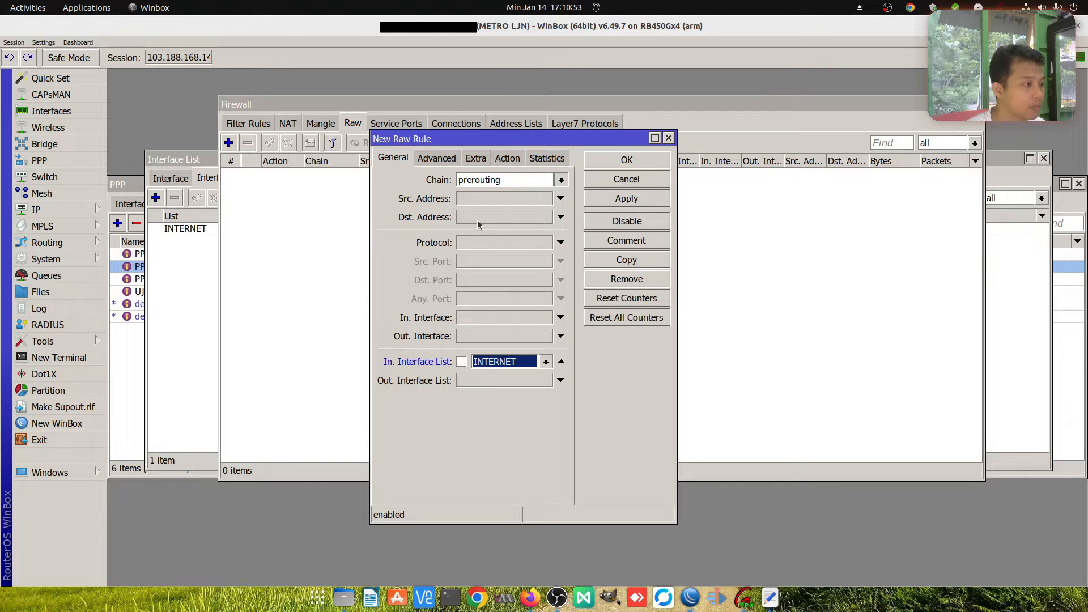
left_click(505, 244)
left_click(495, 280)
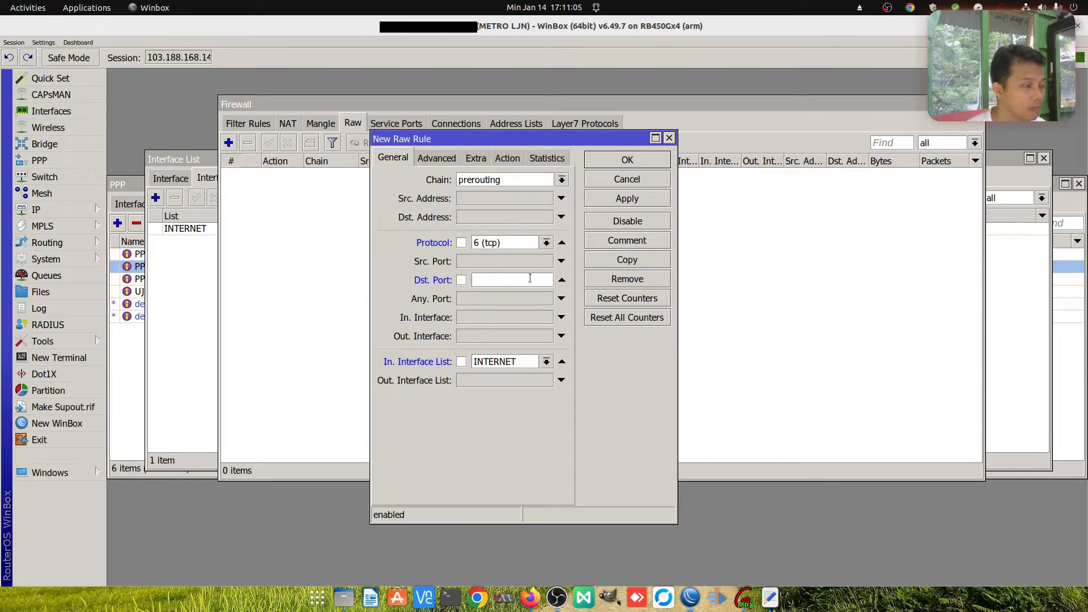
type("1080")
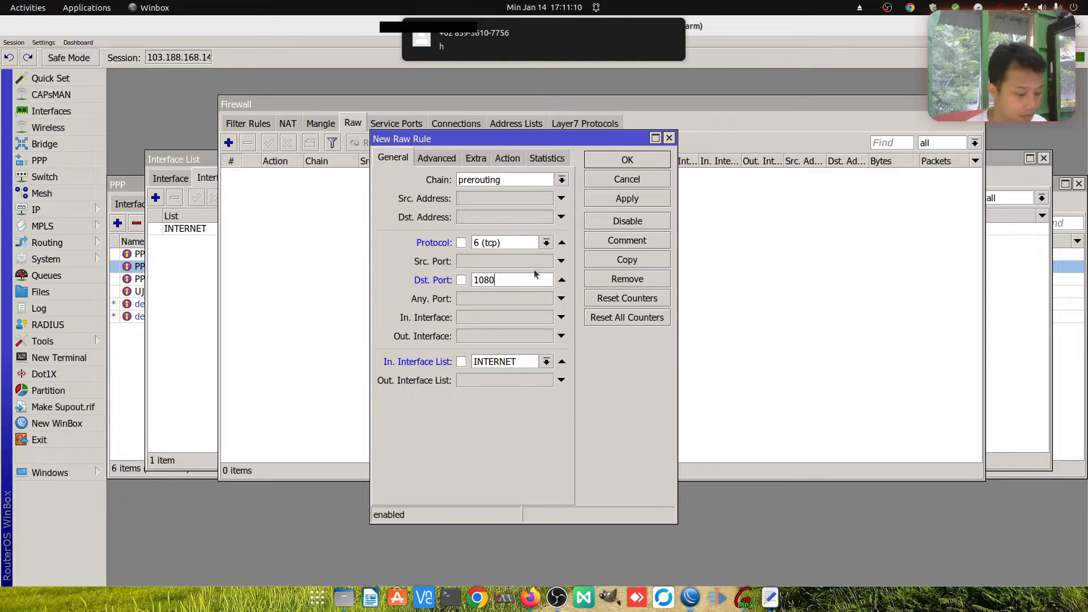
type(",53,5353")
Set the raw rule's action to drop and apply the rule
left_click(512, 161)
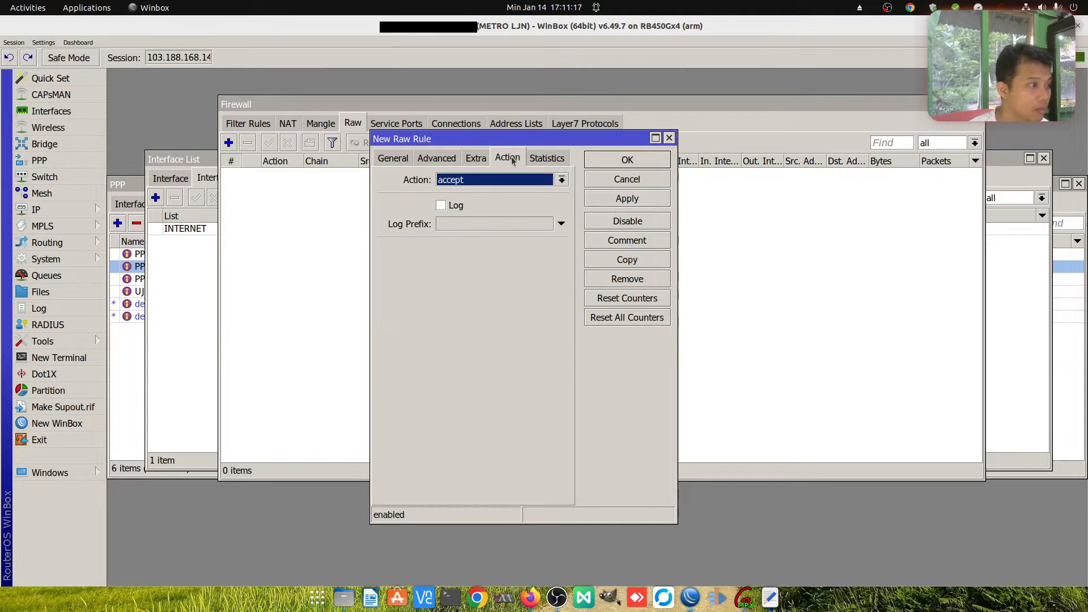
left_click(498, 183)
left_click(481, 222)
left_click(649, 203)
Comment the raw rule as "Protect Router From WAN [dns leak]"
left_click(645, 242)
type("Protect Router From WAN")
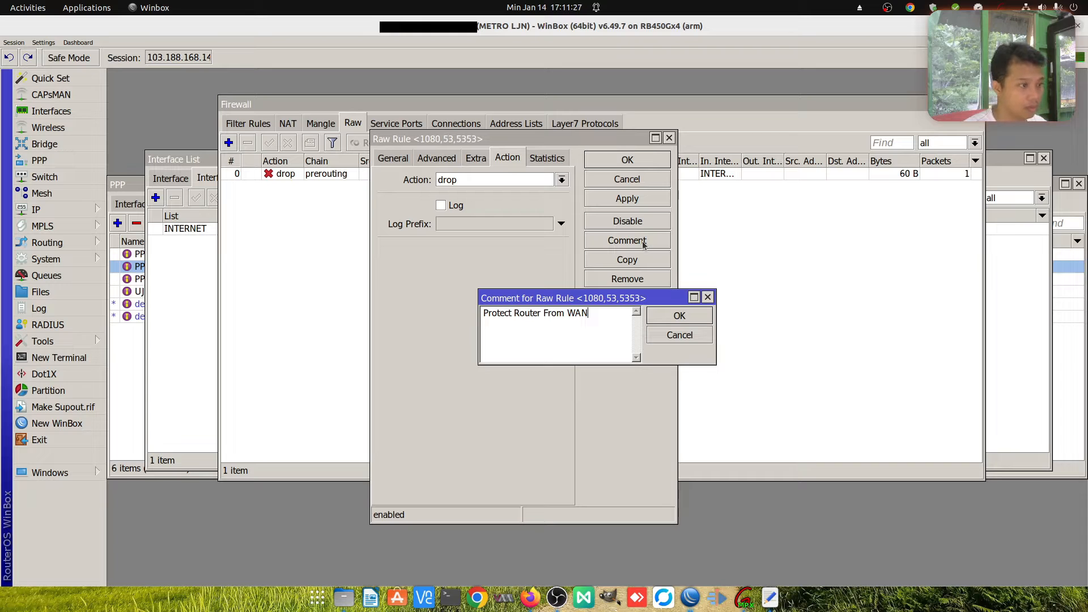
type(" [dns ")
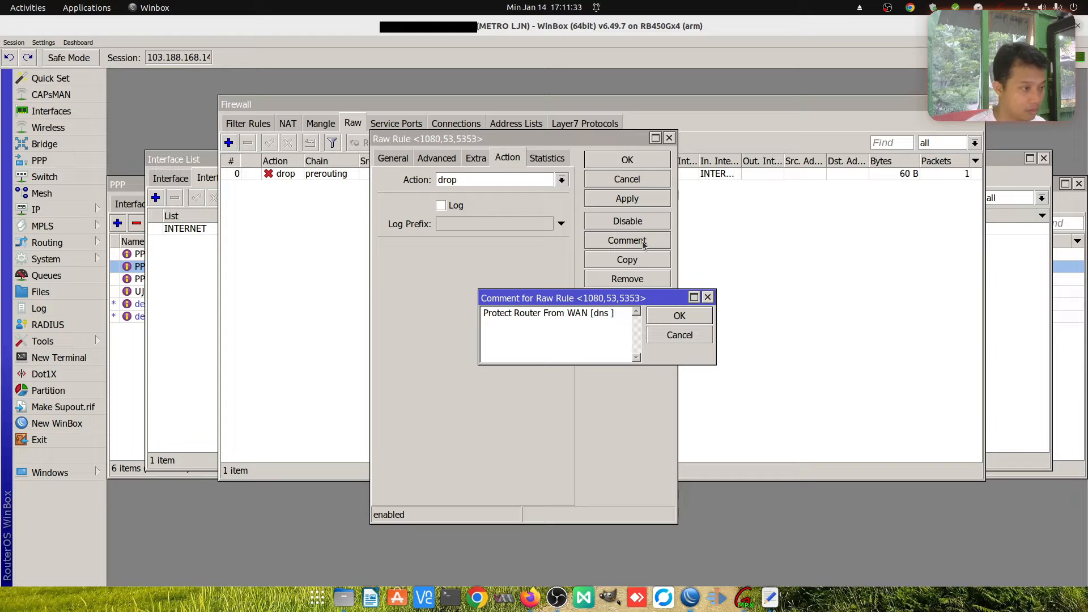
type("leak")
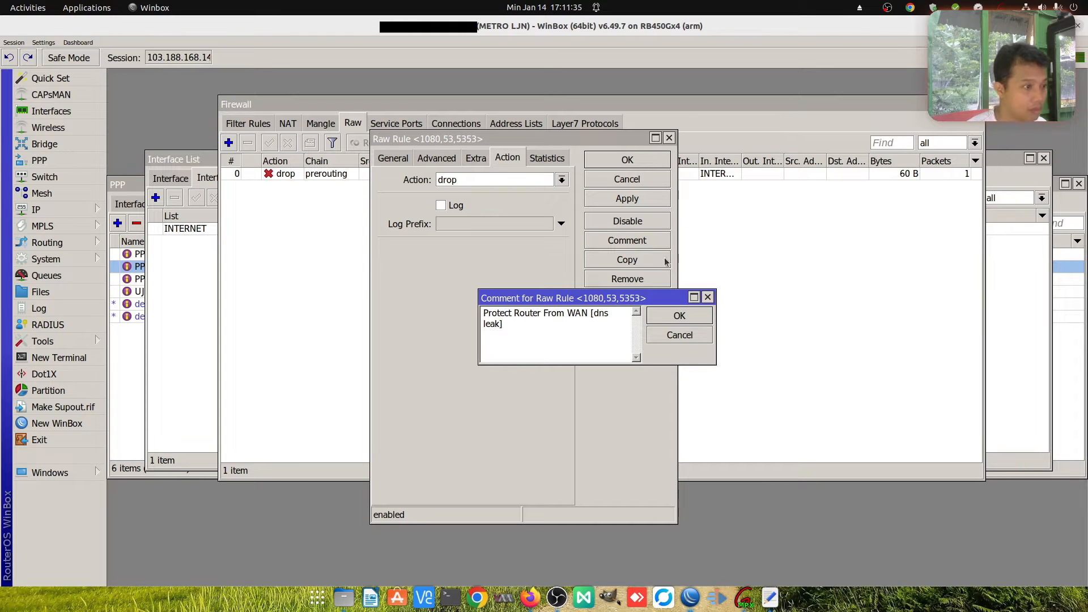
left_click(678, 315)
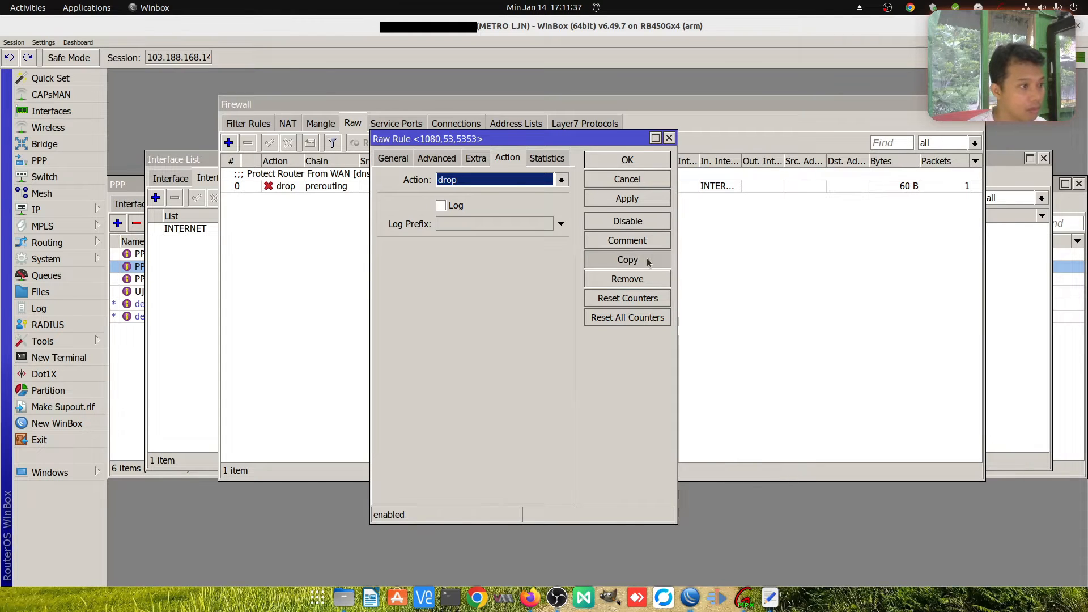
Copy the tcp drop rule into a second raw rule with protocol udp and destination ports 53,5353
left_click(650, 261)
left_click(621, 243)
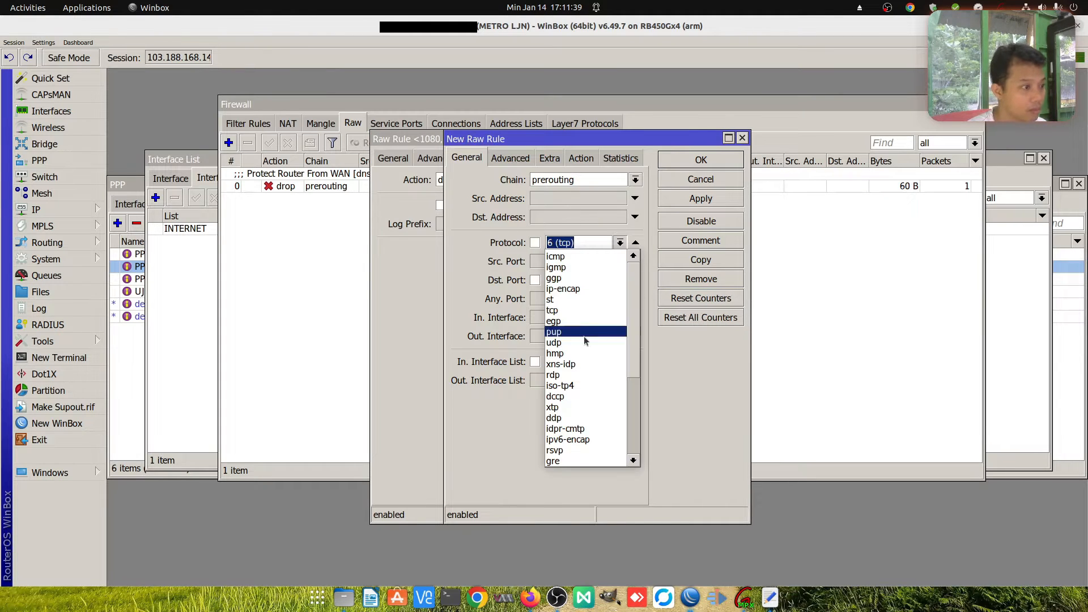
scroll(589, 375, "down", 3)
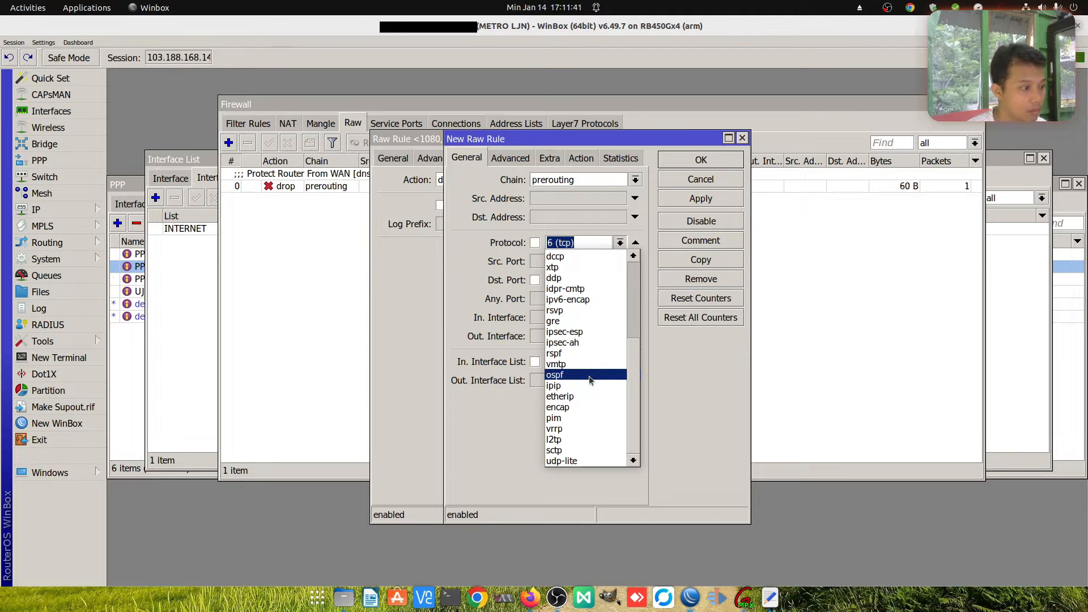
scroll(587, 376, "up", 3)
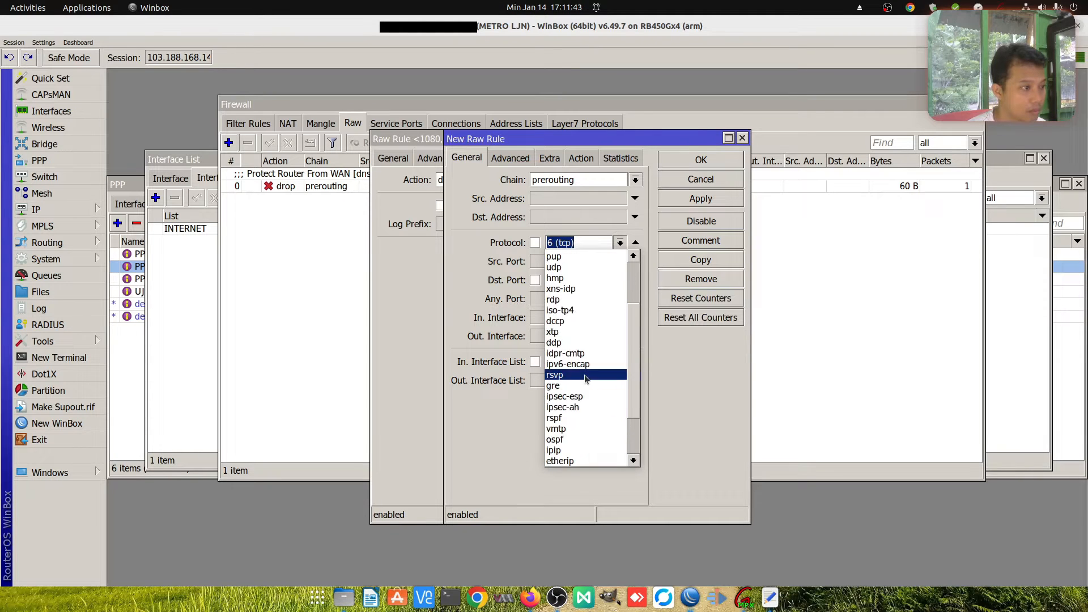
left_click(575, 331)
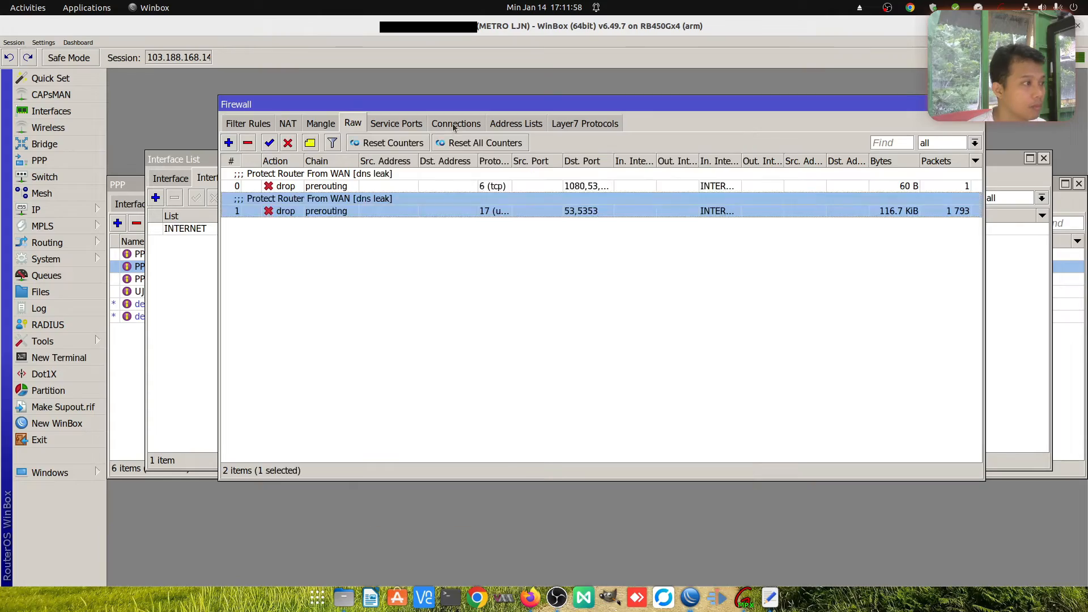
Filter the firewall connections to those whose destination address/port is 53 and scan through them
left_click(457, 123)
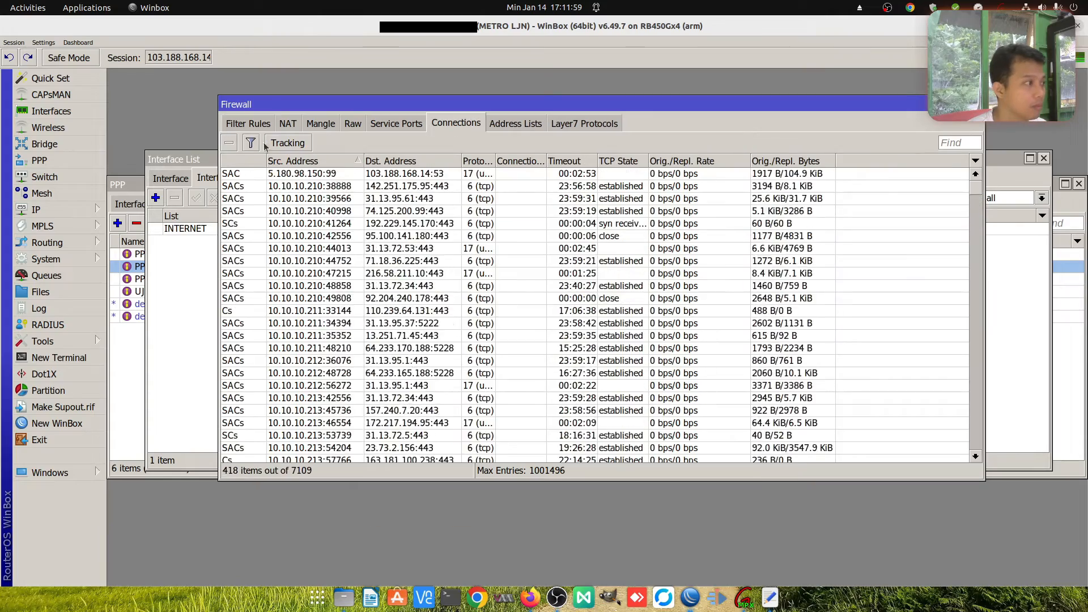
left_click(251, 143)
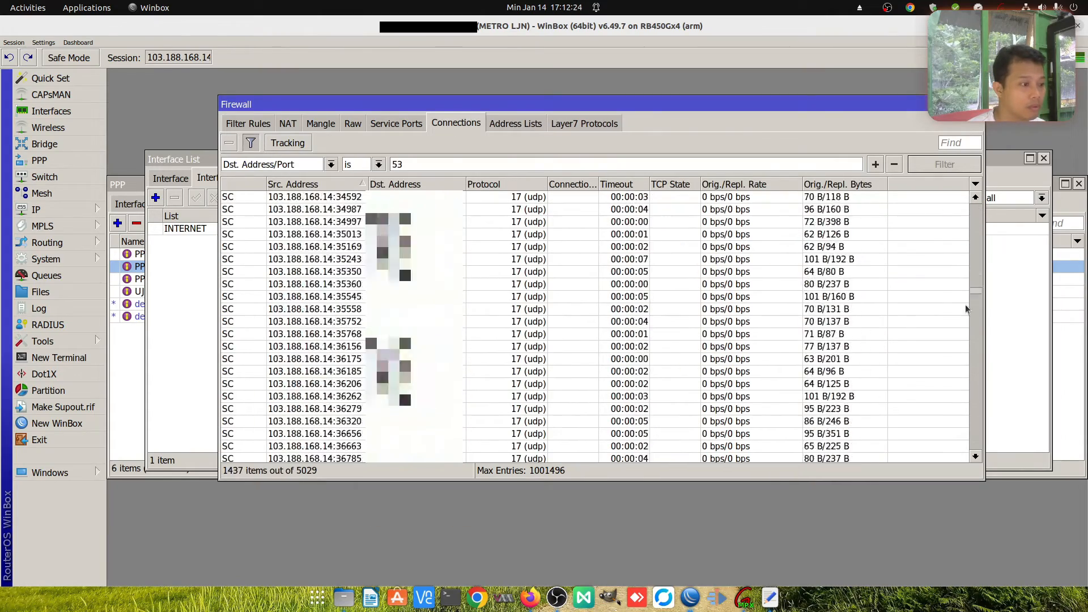
left_click_drag(965, 346, 934, 265)
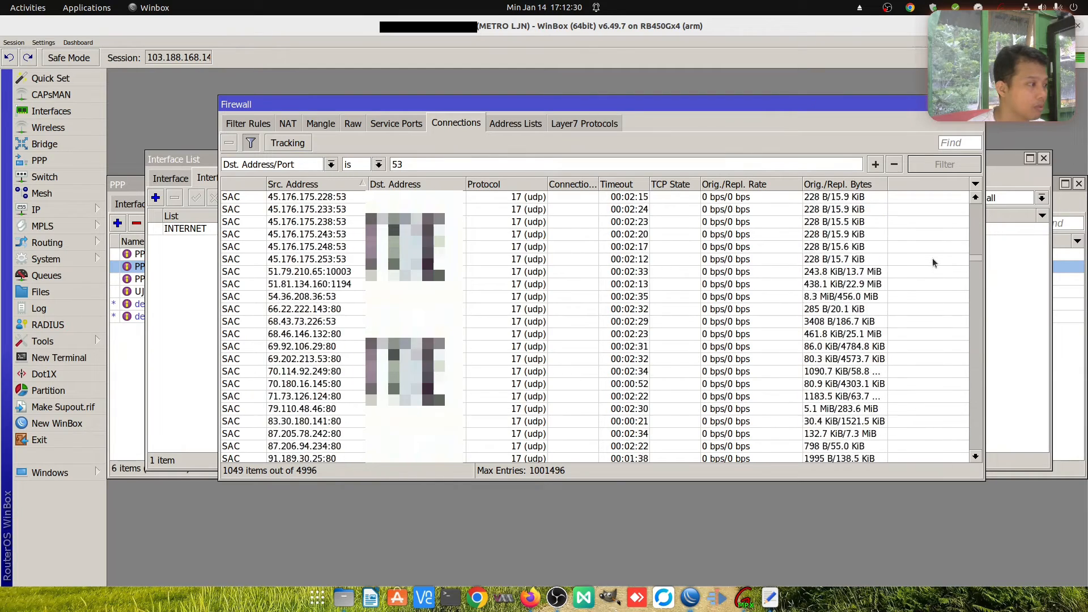
Add an interface graphing rule for ether2 ISP LJN
left_click(171, 179)
left_click(172, 180)
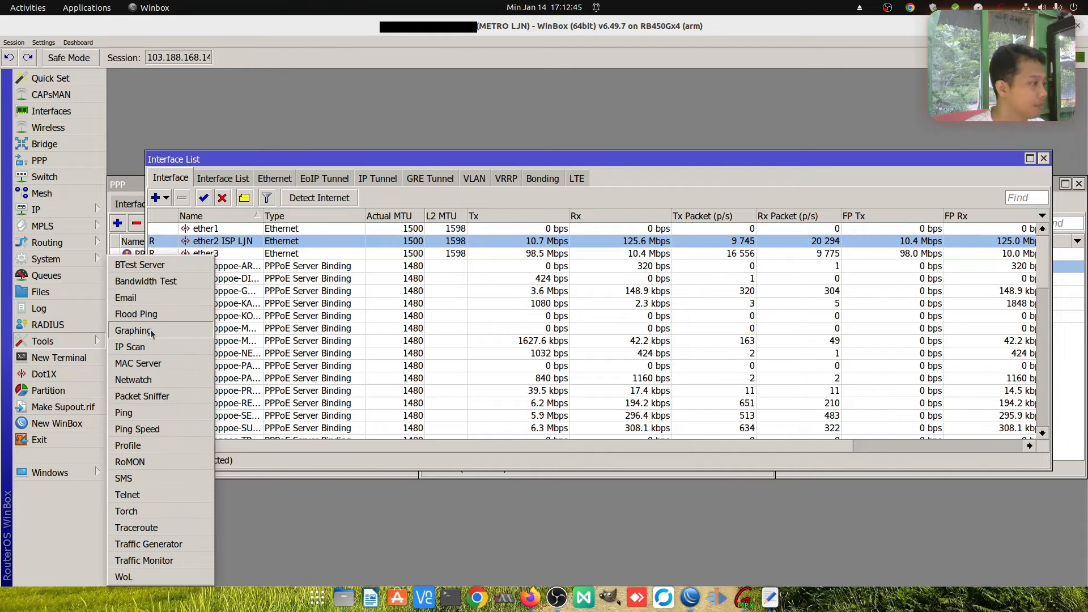
left_click(150, 332)
left_click(460, 223)
left_click_drag(602, 270, 569, 256)
left_click(638, 279)
scroll(648, 355, "down", 5)
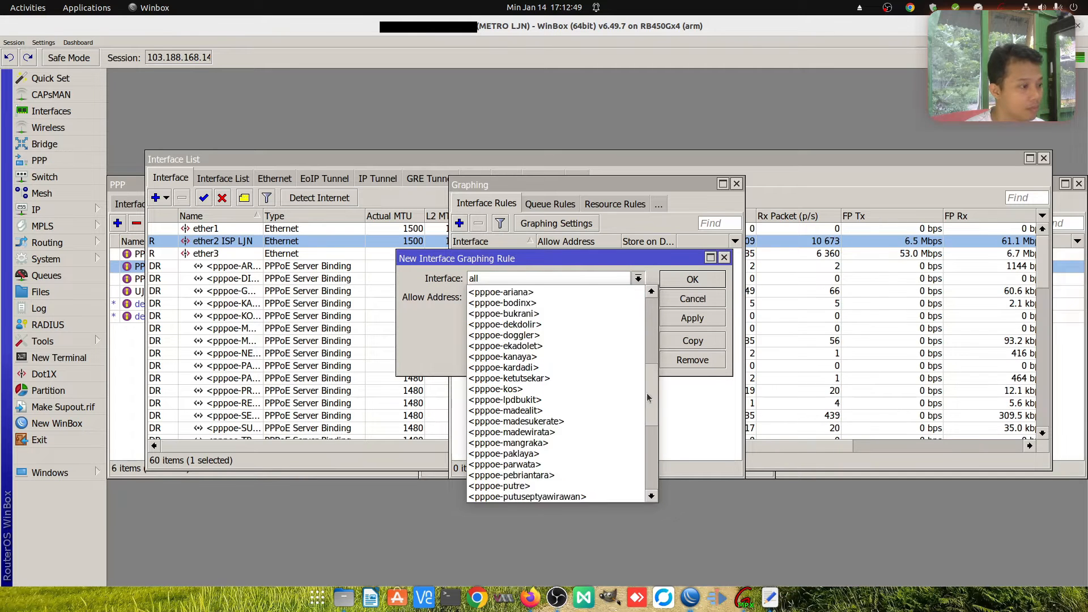
left_click(526, 432)
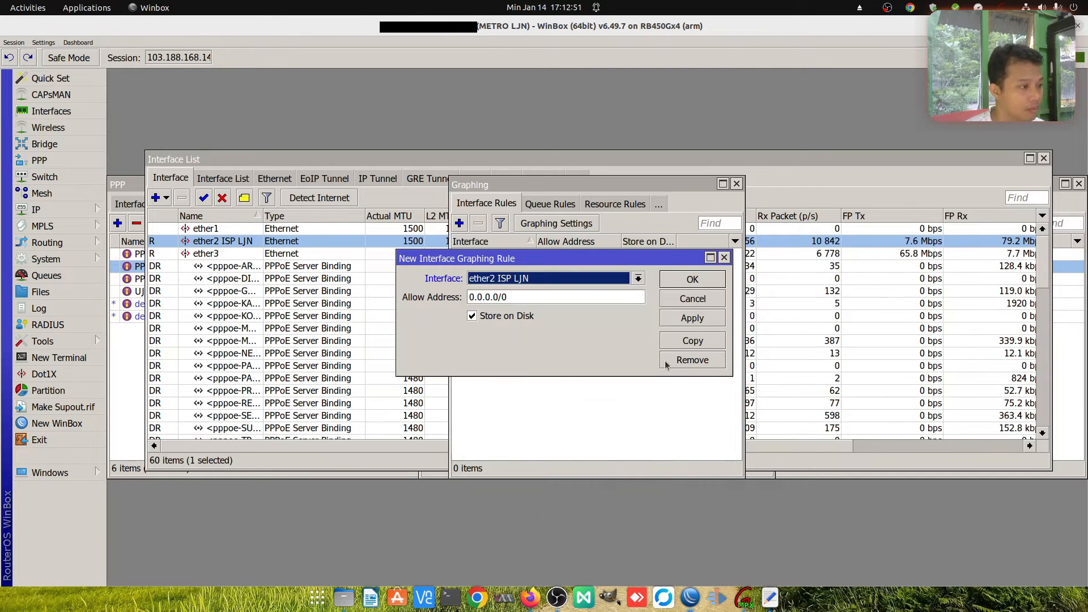
left_click(694, 316)
left_click(693, 280)
Add a resource graphing rule with allow address 0.0.0.0/0 and storage on disk
left_click(628, 204)
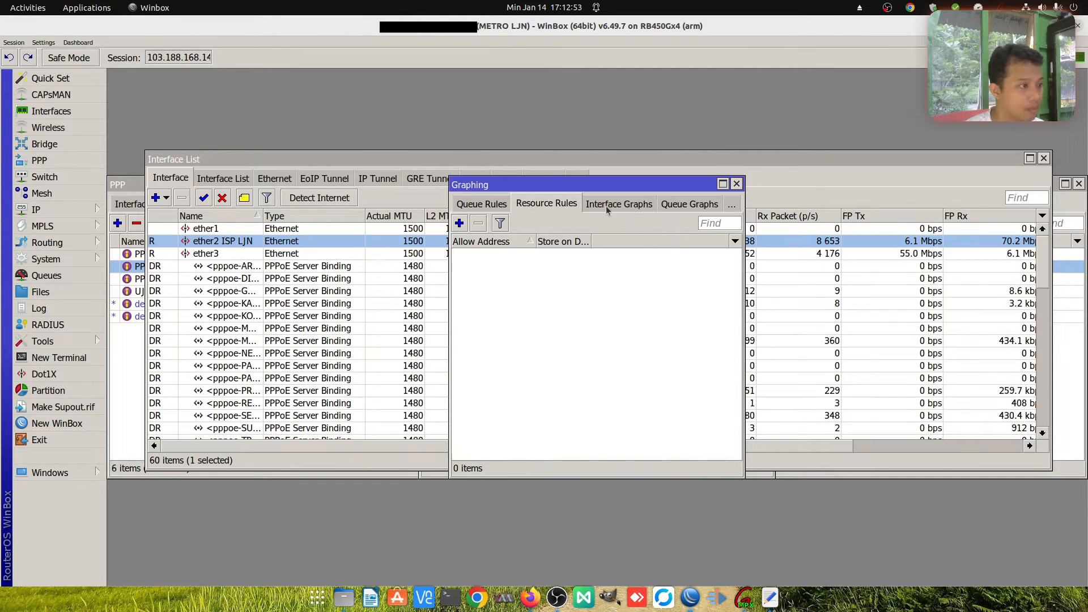
left_click(460, 224)
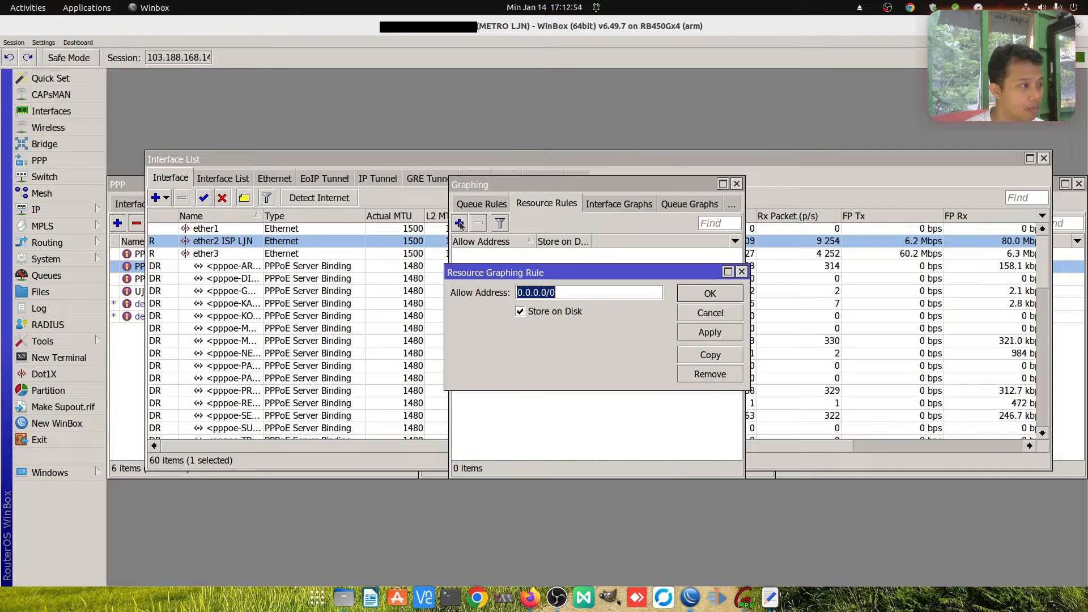
left_click(710, 293)
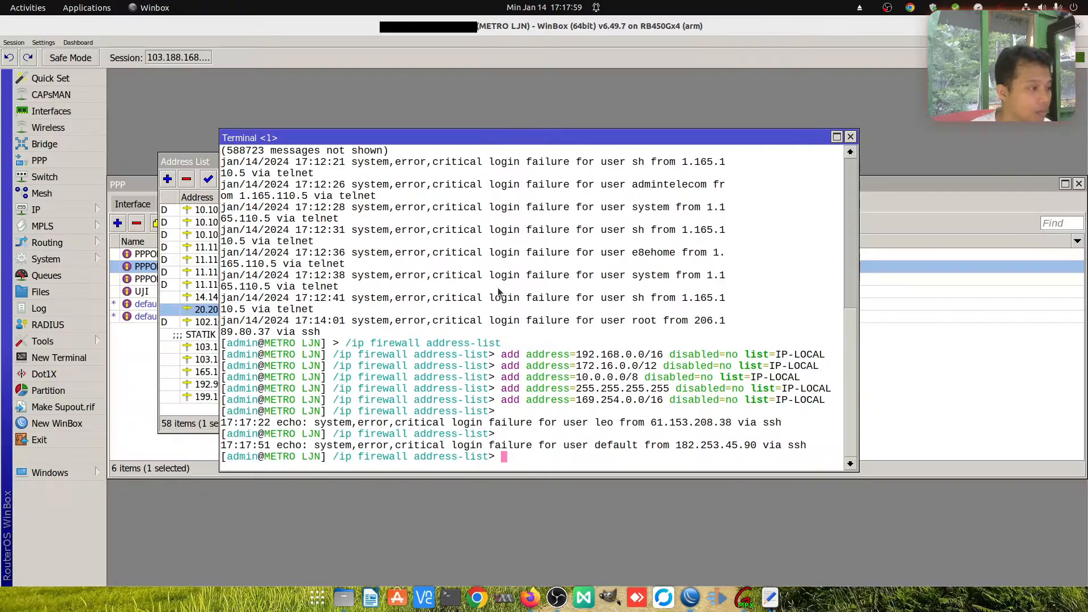
Paste and run the terminal commands creating the isolir pool 10.13.15.2-10.13.15.254, web proxy on port 1080 and PPP profile isolir with local address 10.13.15.1
right_click(492, 285)
left_click(527, 327)
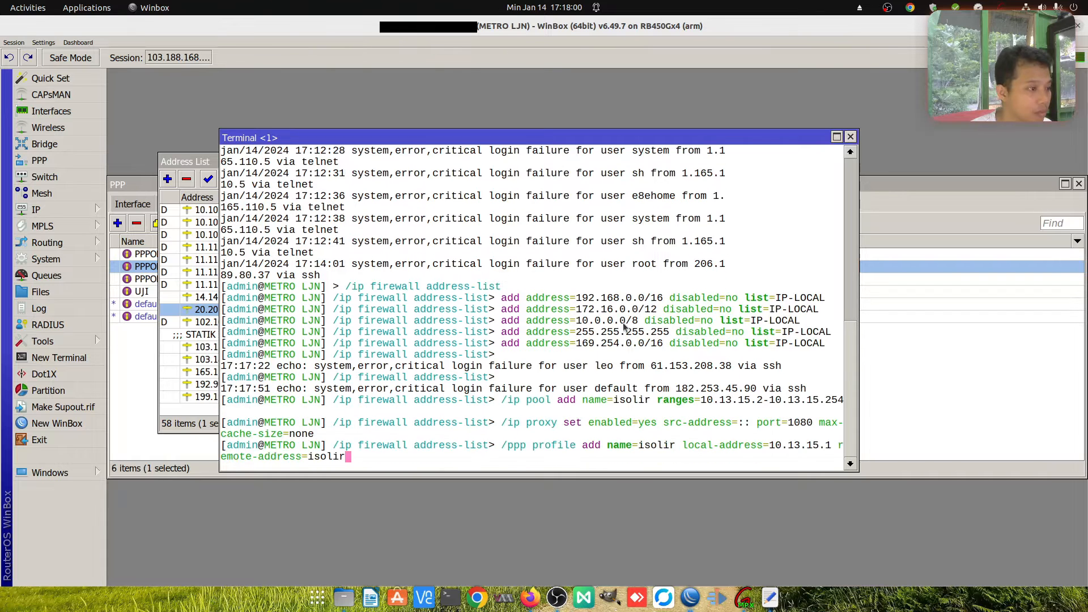
key("Return")
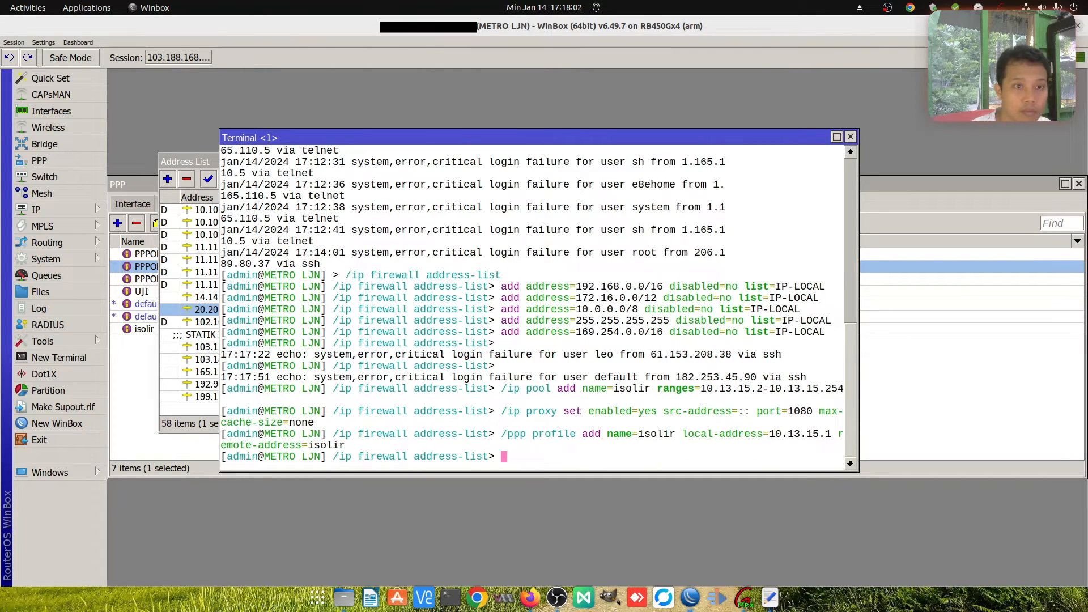
key("alt+Tab")
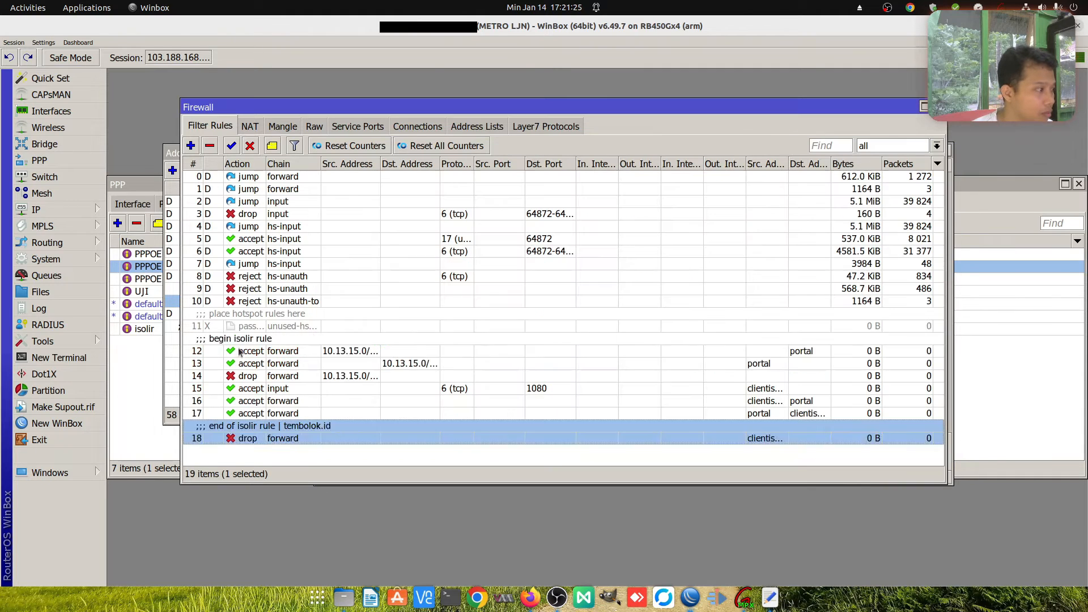
Move the whole block of isolir filter rules to the top of the firewall filter list
left_click(246, 352)
left_click(271, 439, "shift")
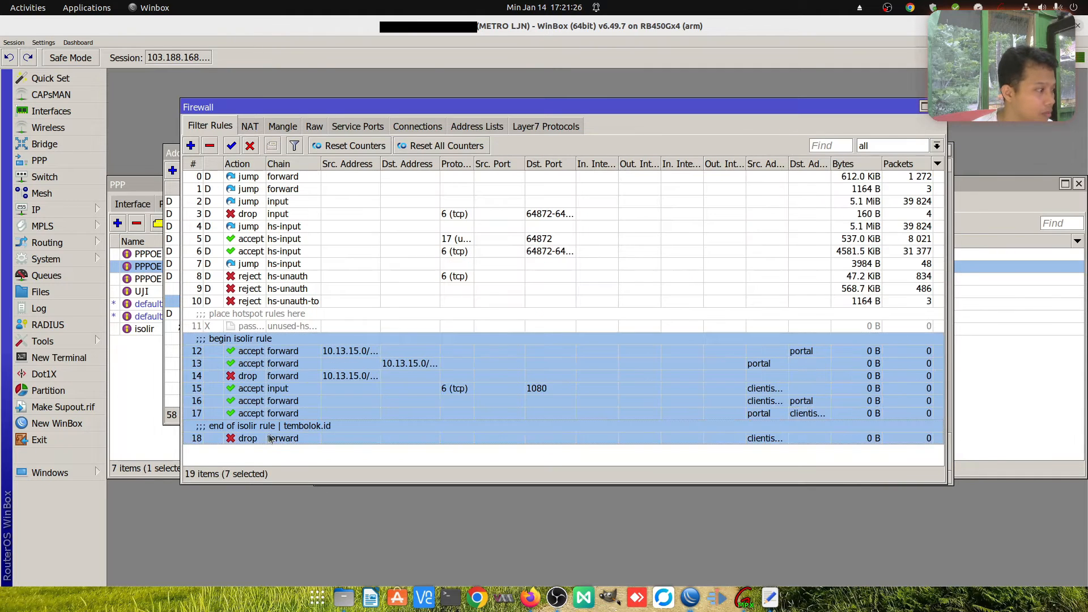
left_click_drag(274, 344, 280, 170)
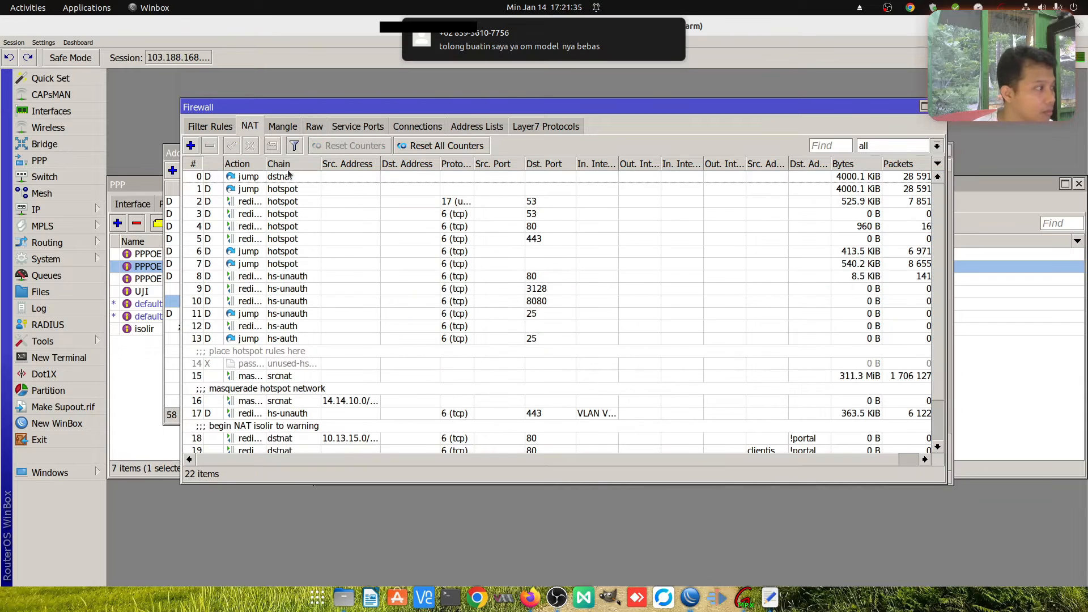
Move the block of isolir NAT redirect rules to the top of the NAT list
scroll(365, 421, "down", 2)
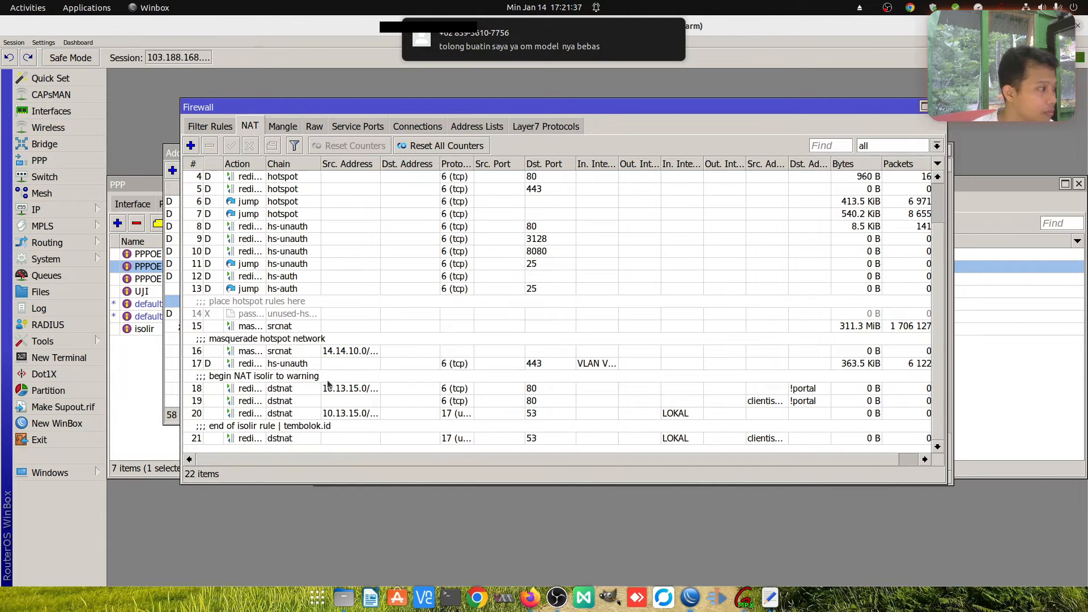
left_click(284, 383)
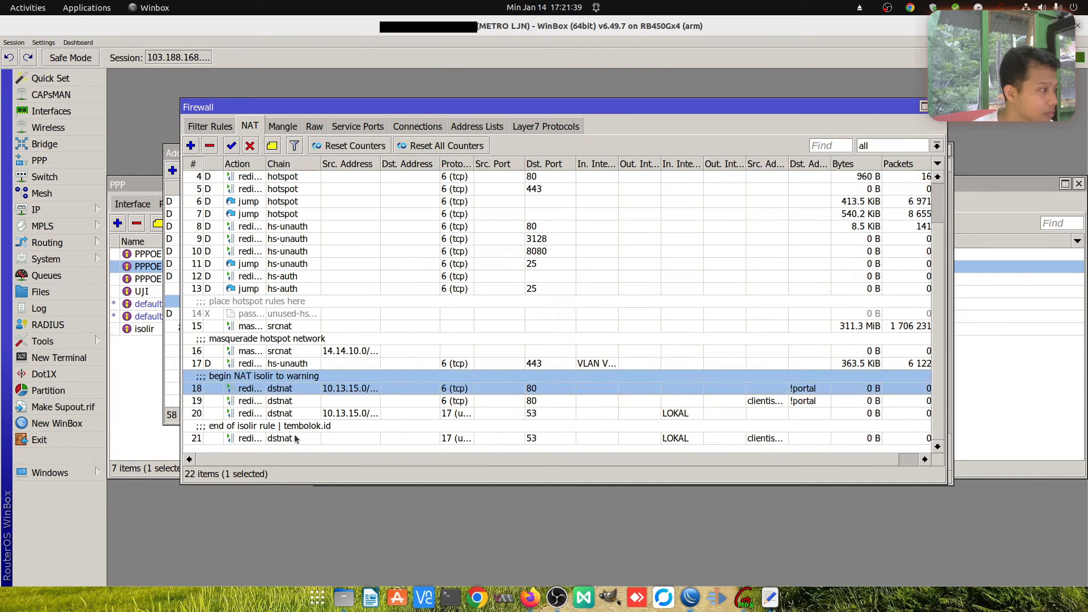
left_click(297, 437, "shift")
left_click_drag(281, 384, 287, 147)
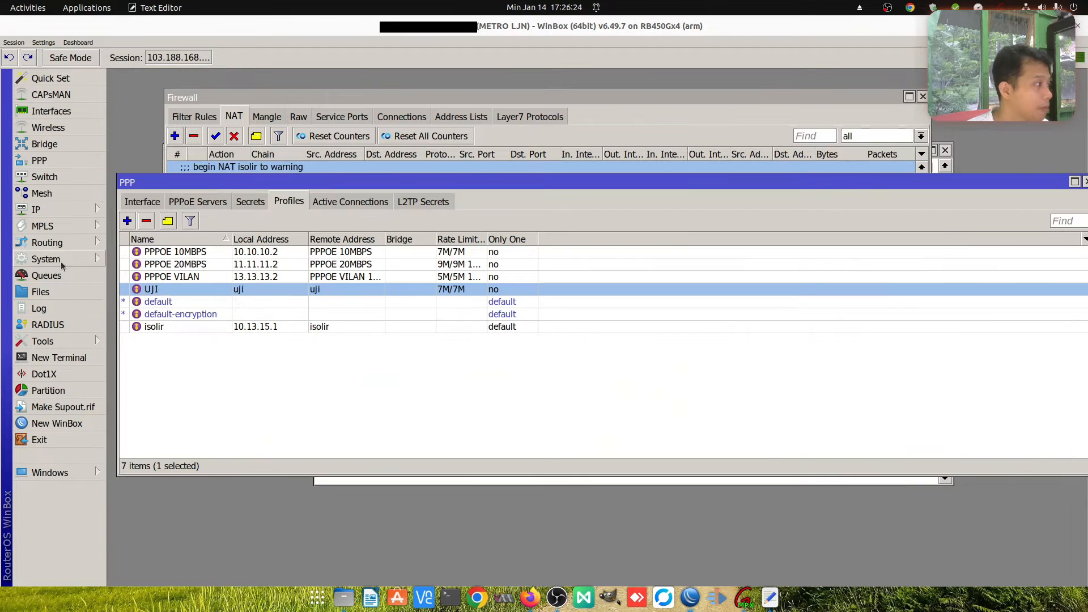
Create a schedule named "AutoIsolir |Tembolok.ID" with a two-minute interval and paste the copied script as its event
left_click(62, 264)
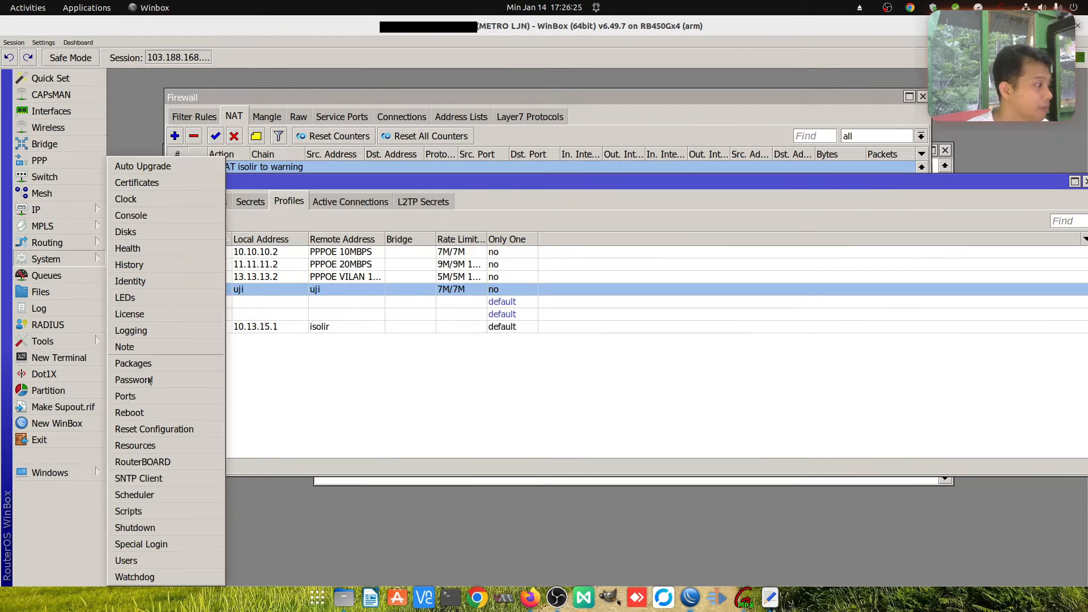
left_click(154, 496)
left_click(331, 213)
left_click_drag(524, 119, 391, 112)
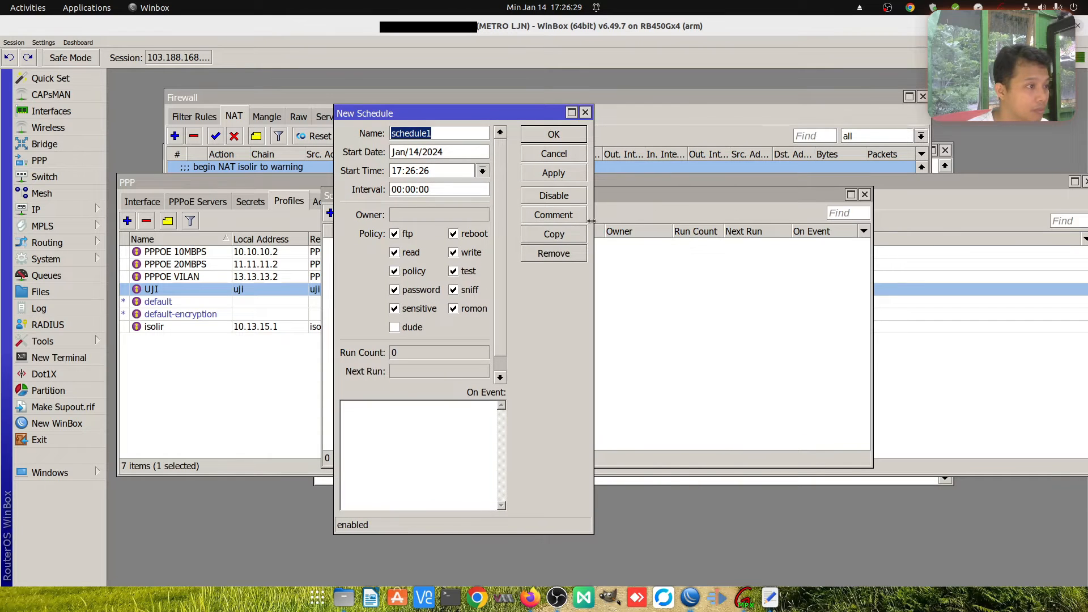
left_click_drag(591, 221, 675, 221)
type("AutoIsolir |Tembolok.ID")
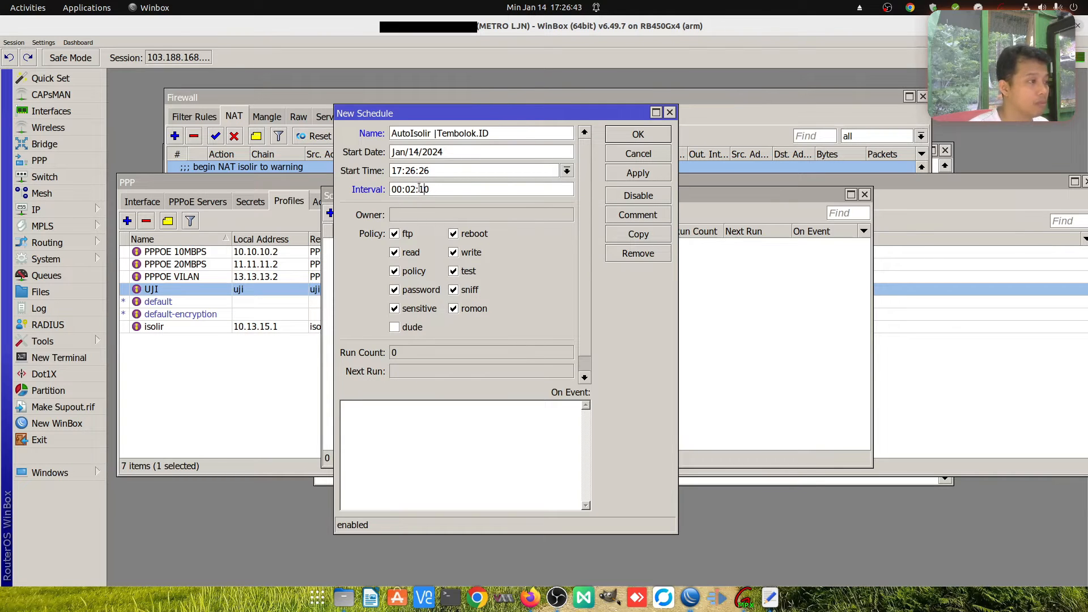
key("ctrl+v")
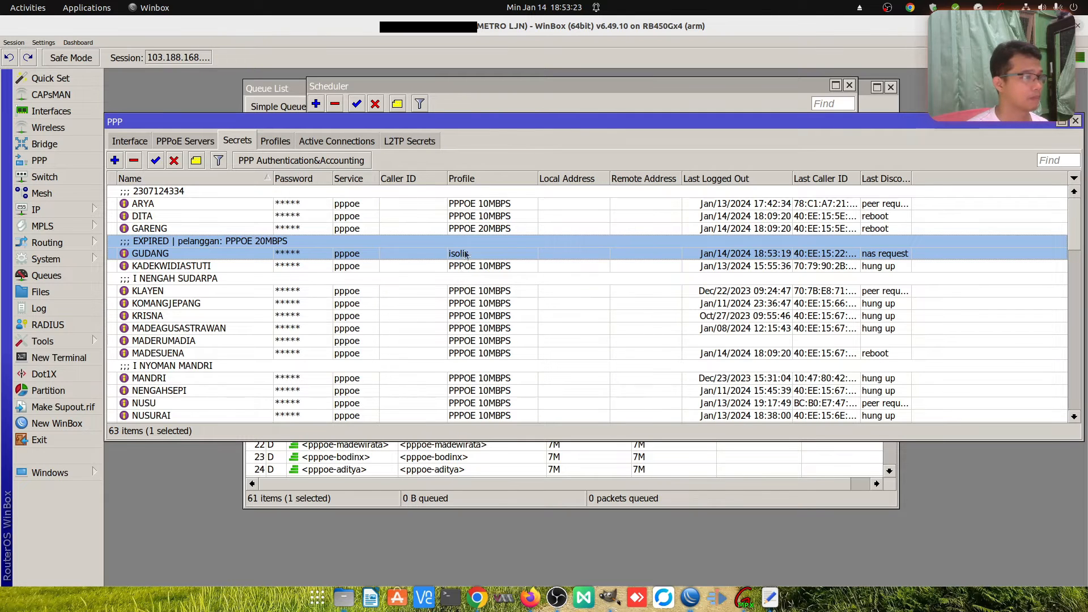
Set the PPP secret GUDANG to profile PPPOE 20MBPS and replace its comment with "lunas"
double_click(249, 249)
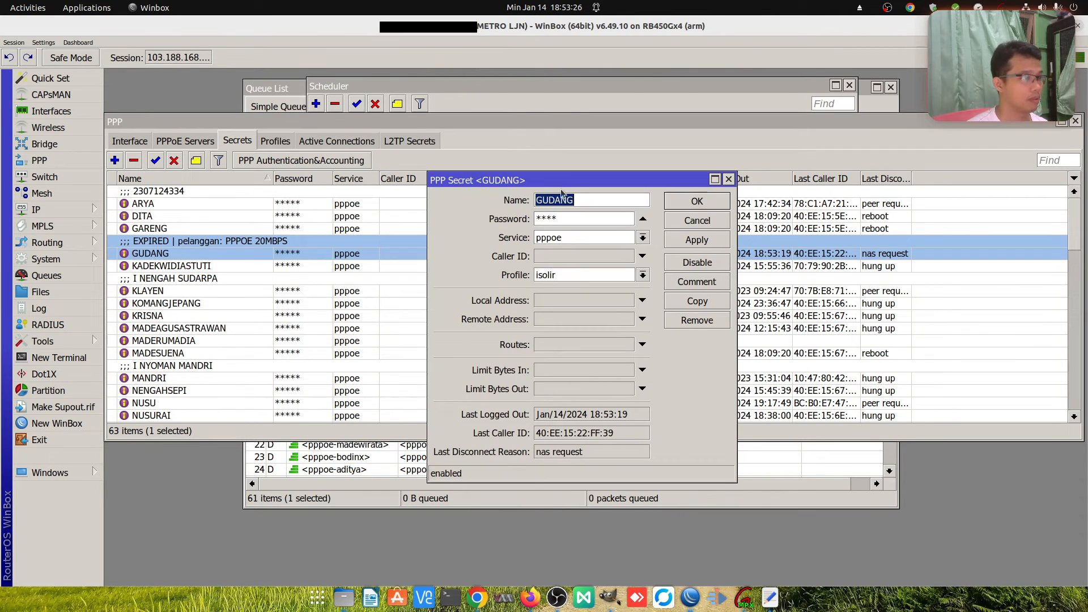
left_click(643, 276)
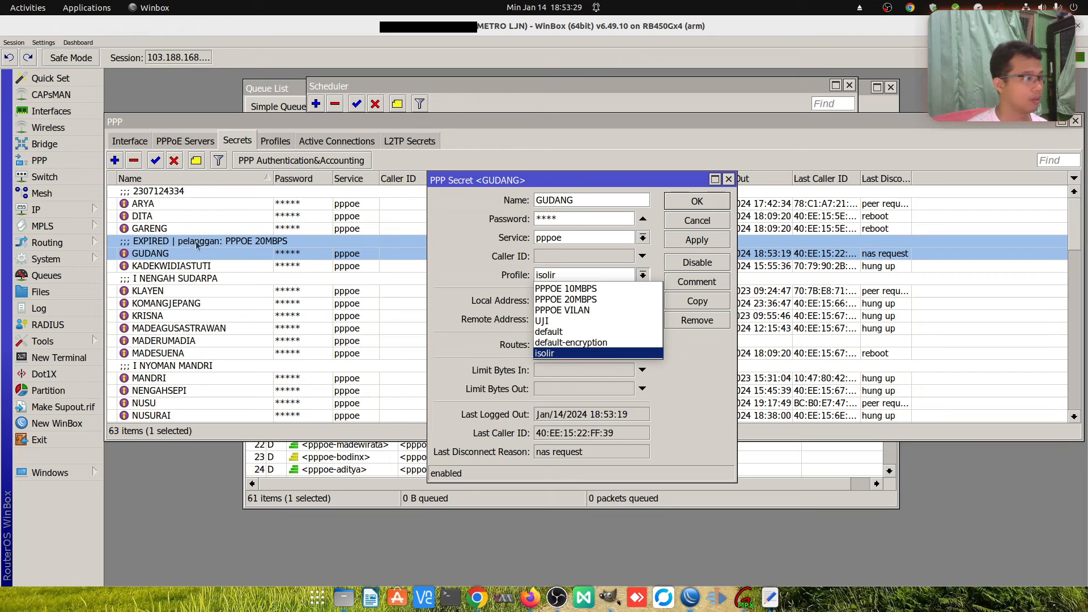
left_click(592, 301)
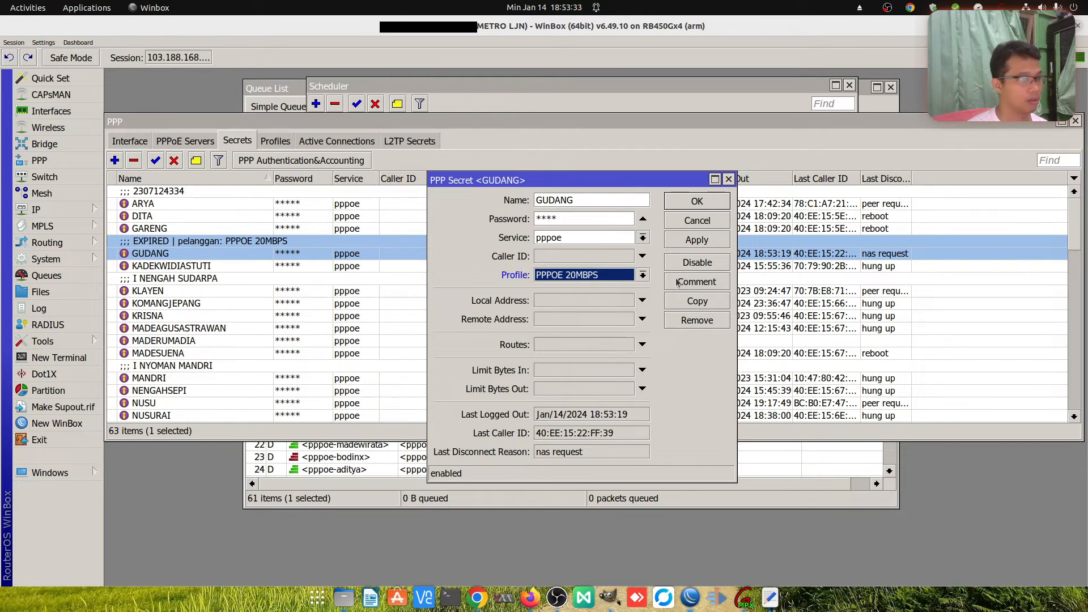
left_click(709, 282)
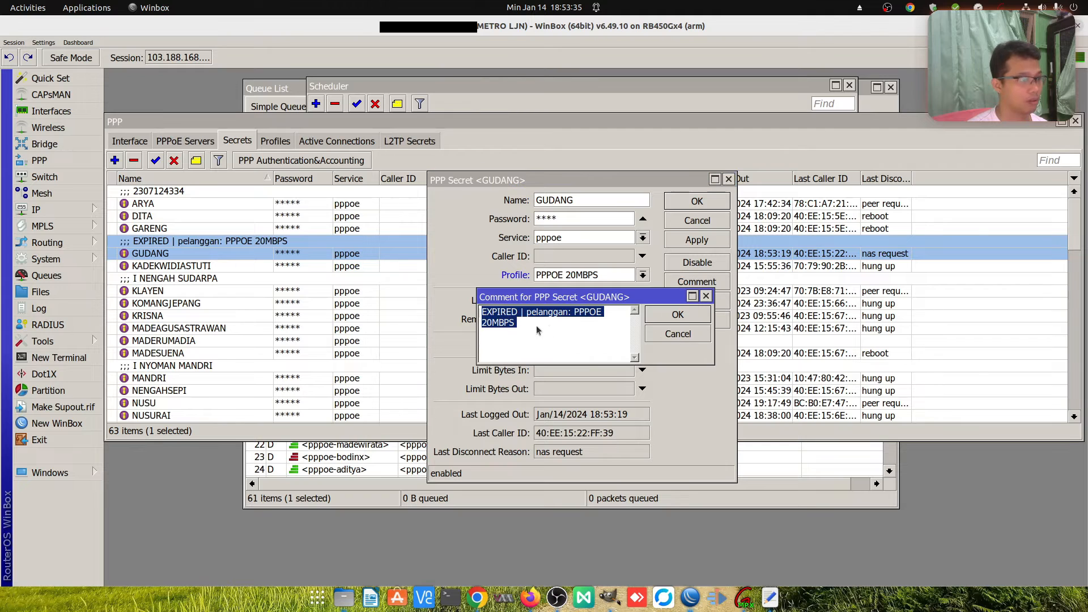
type("lunas")
left_click(665, 316)
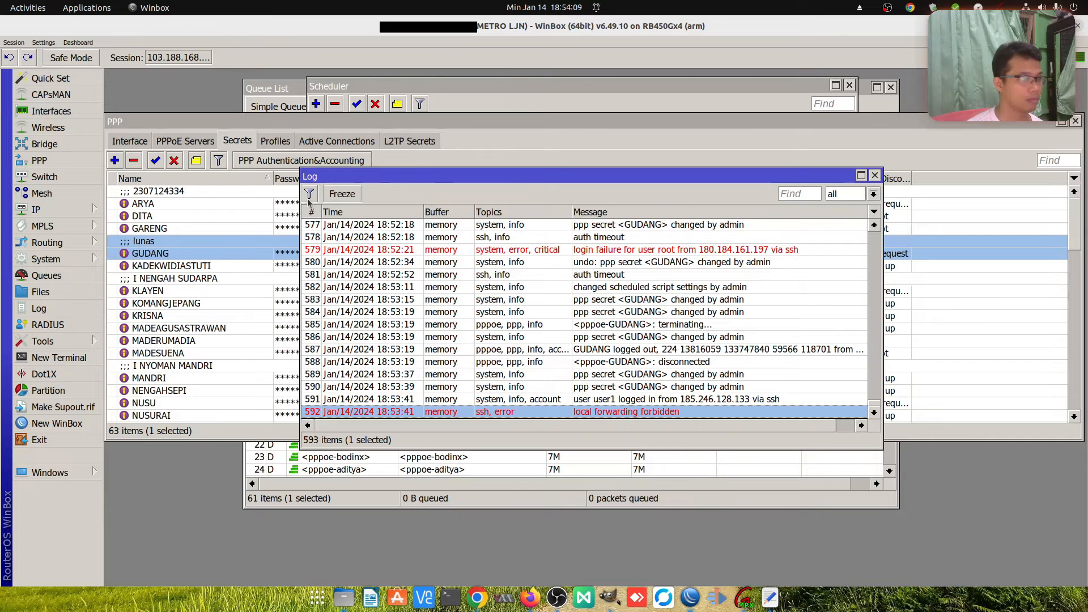
Check the latest log entries for the GUDANG connection and the comment on its PPP secret
left_click_drag(300, 171, 344, 174)
left_click(713, 393)
left_click(715, 401)
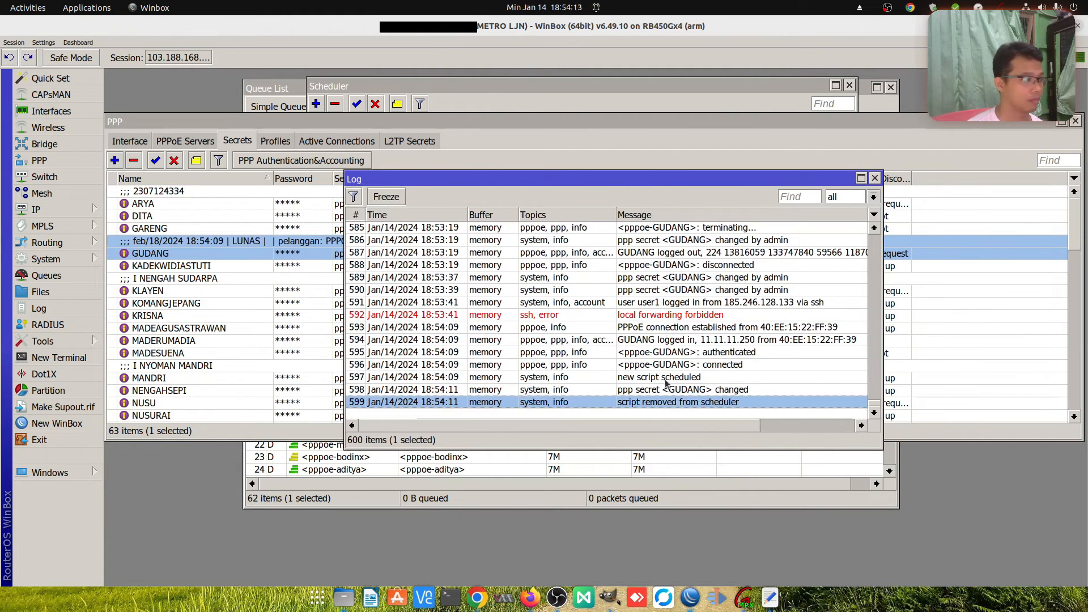
left_click(283, 245)
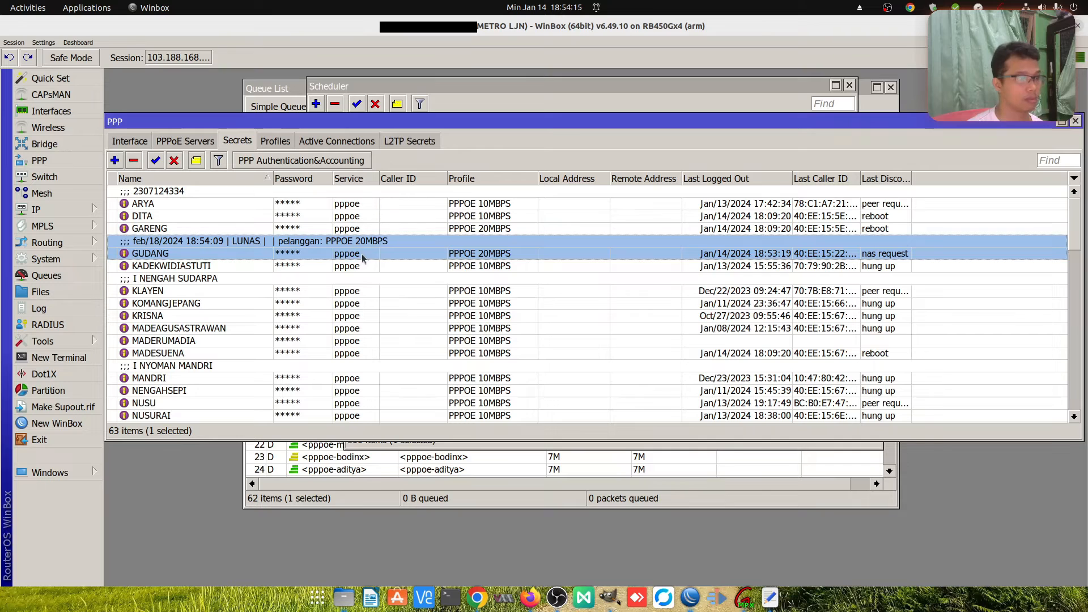